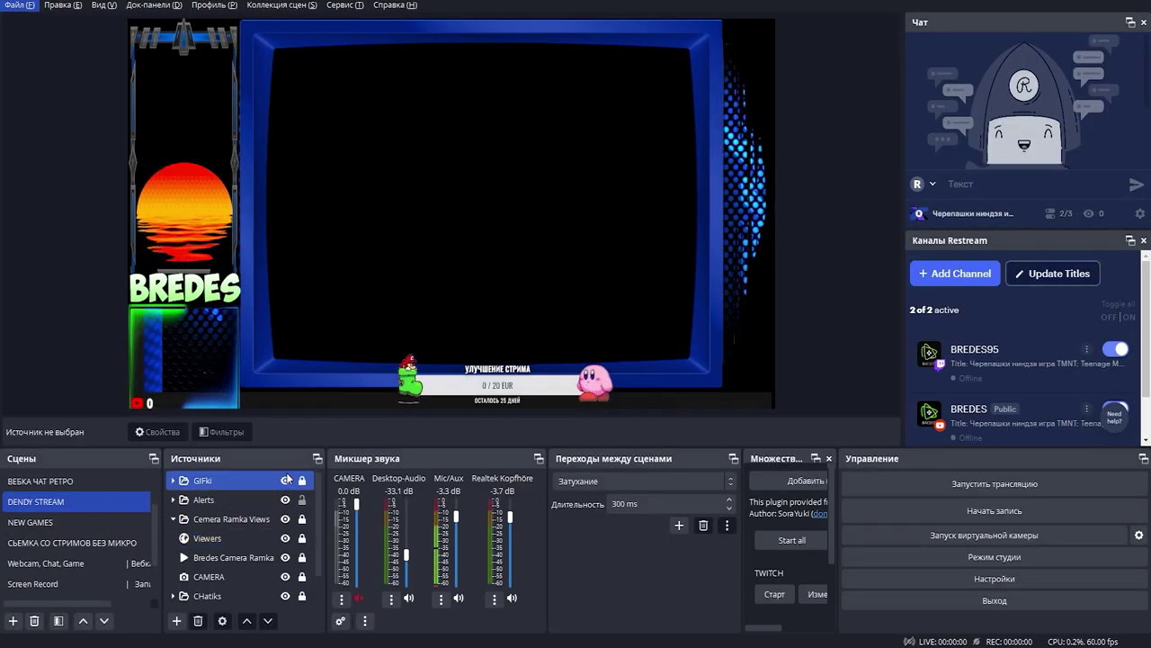
{"action": "left_click", "coordinate": [232, 500]}
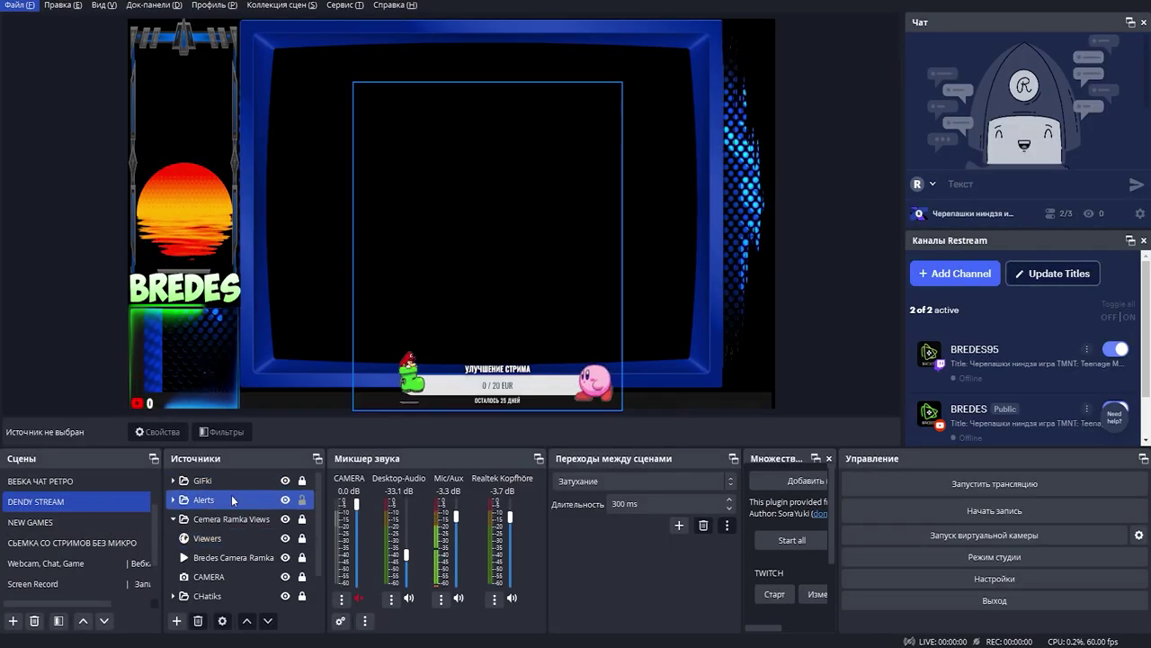
{"action": "left_click", "coordinate": [257, 536]}
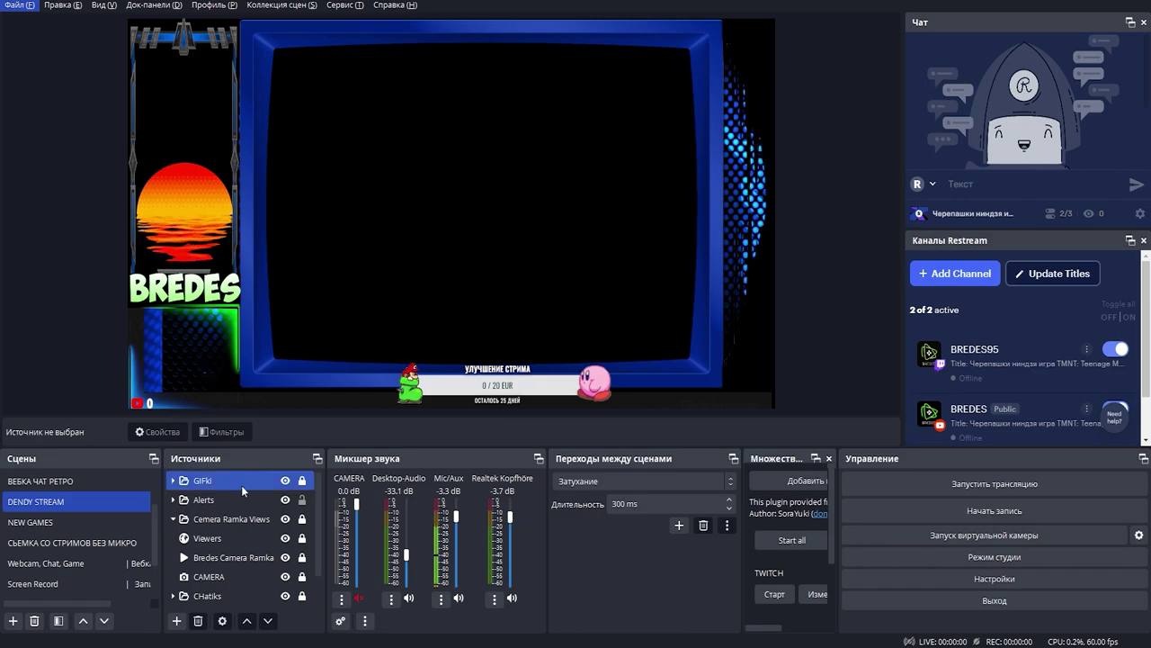
{"action": "left_click", "coordinate": [253, 560]}
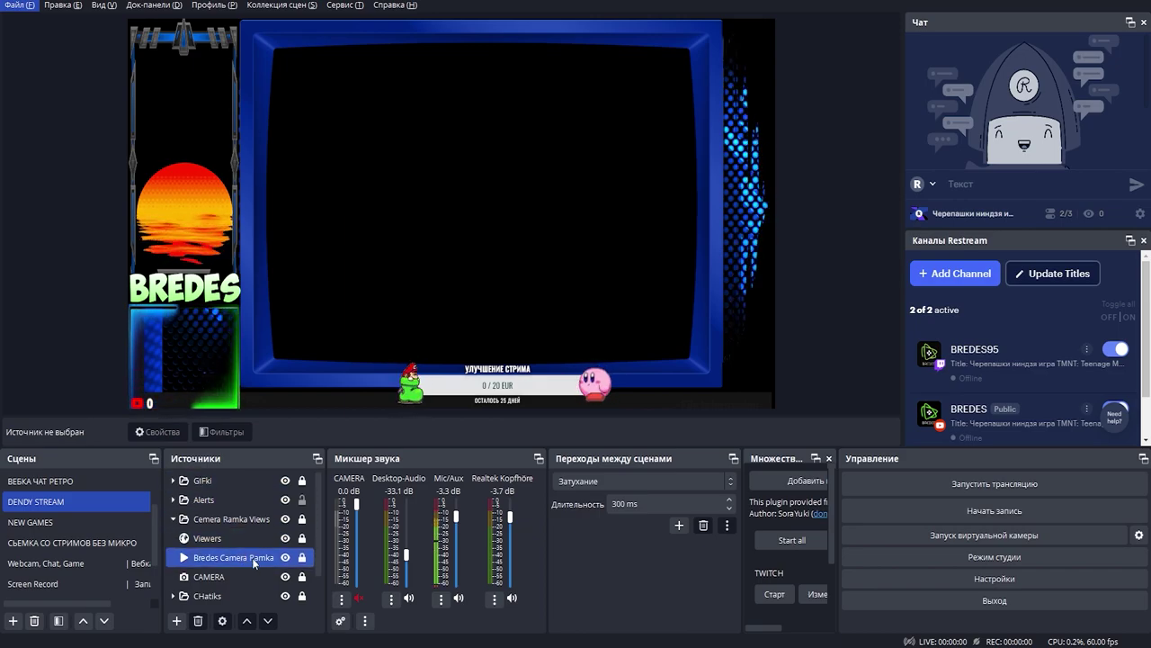
{"action": "left_click", "coordinate": [248, 558], "text": "ctrl"}
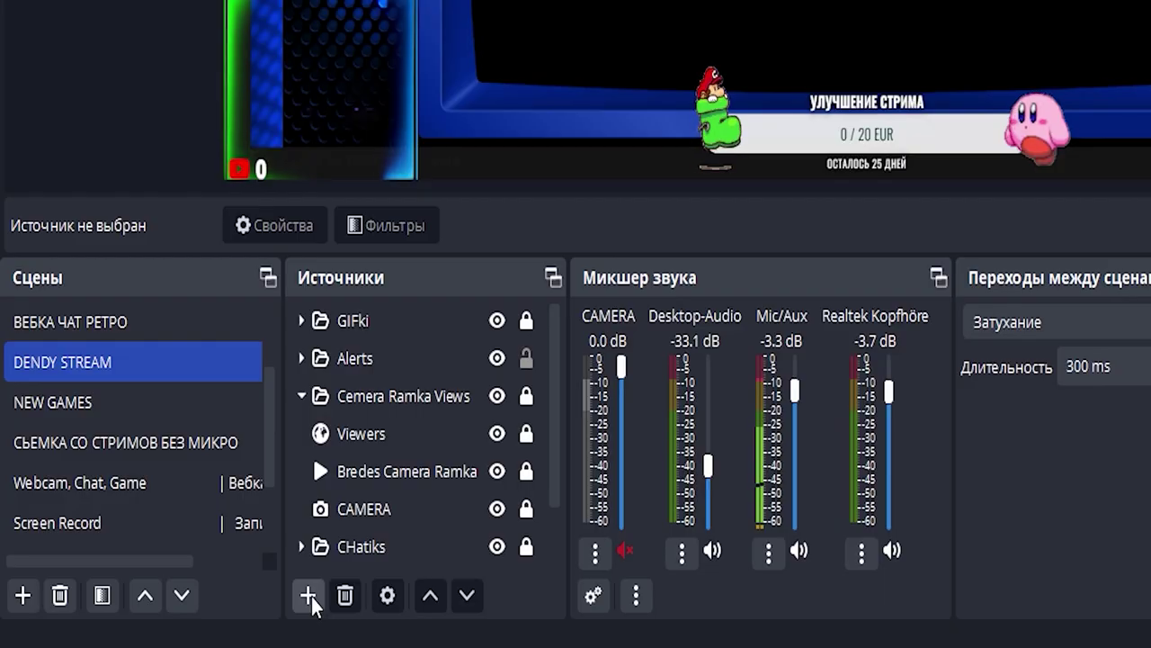
Add a new video capture device source named Webkiii with the Depstech webcam as its device
{"action": "left_click", "coordinate": [178, 620]}
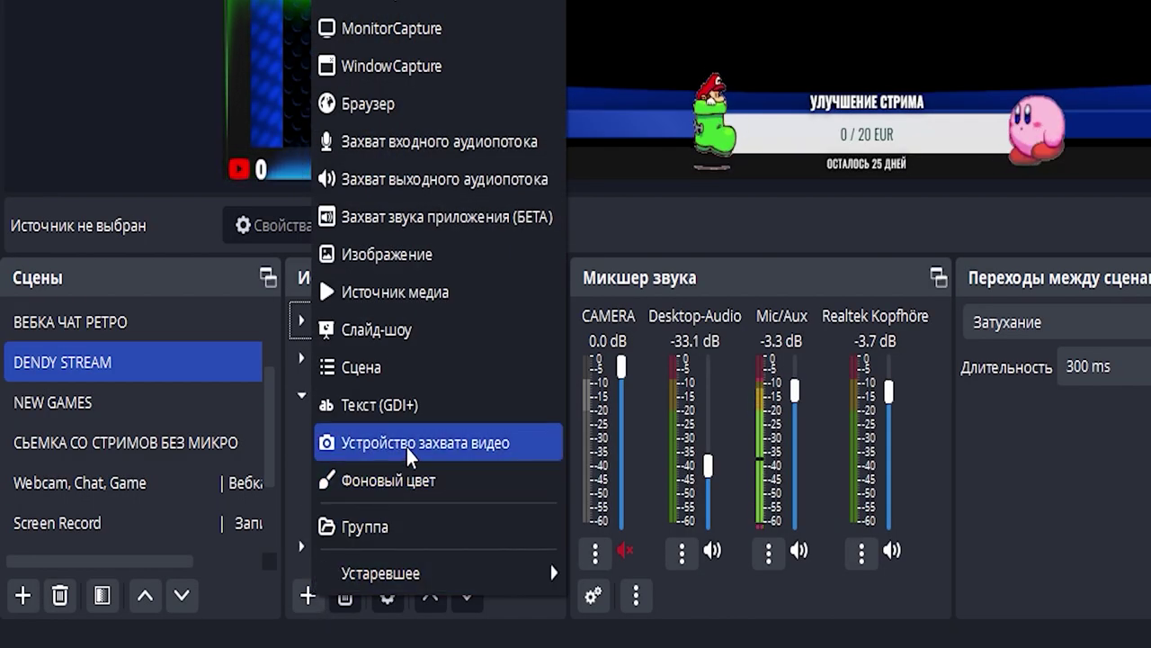
{"action": "left_click", "coordinate": [453, 441]}
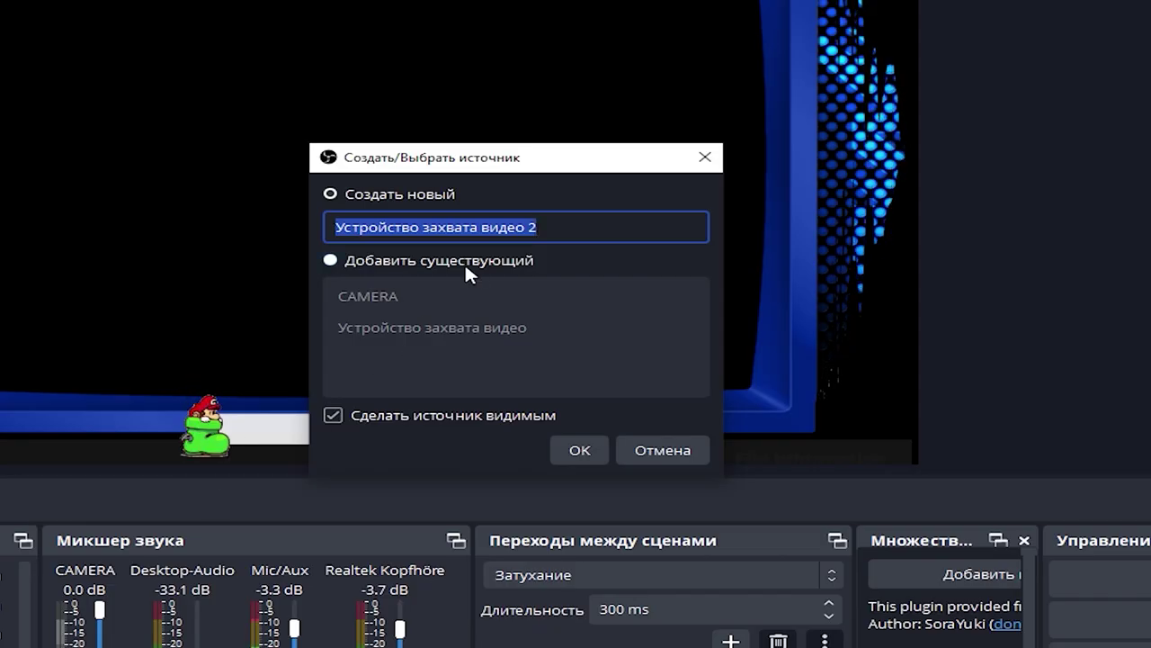
{"action": "type", "text": "Webk"}
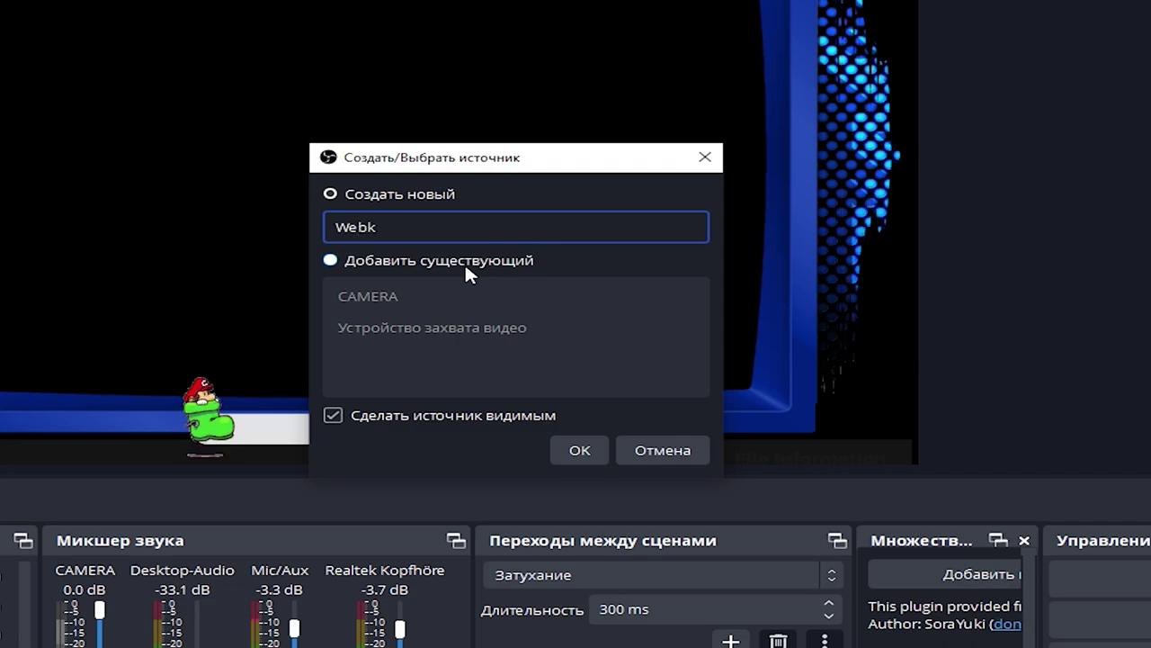
{"action": "type", "text": "iii"}
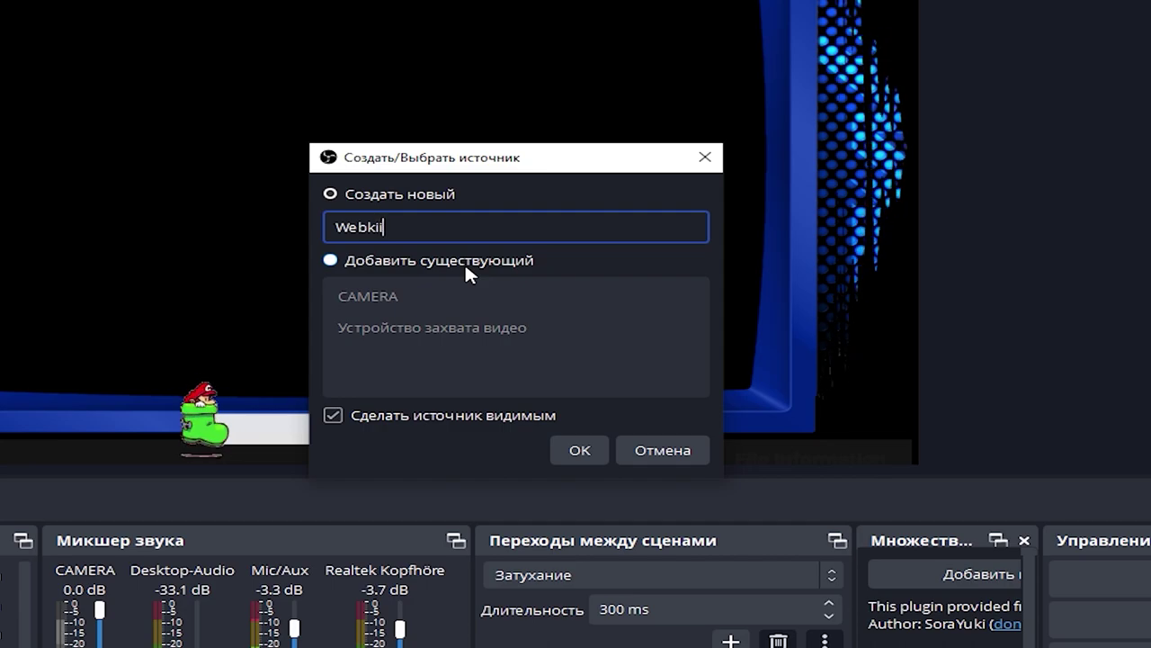
{"action": "left_click", "coordinate": [572, 448]}
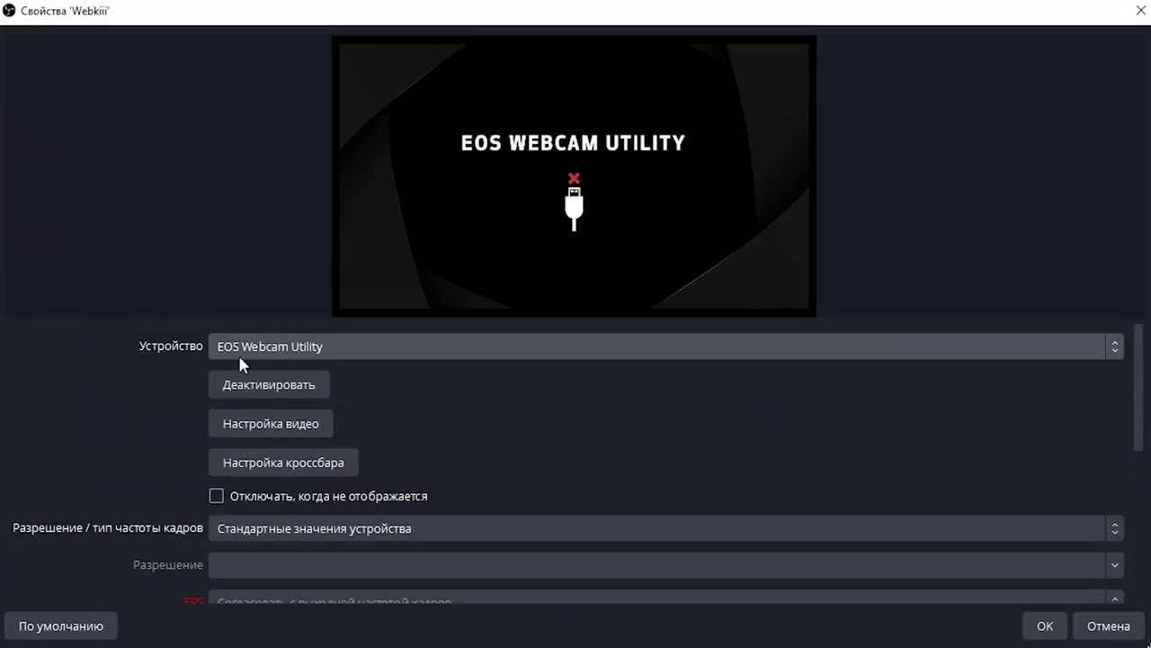
{"action": "left_click", "coordinate": [321, 348]}
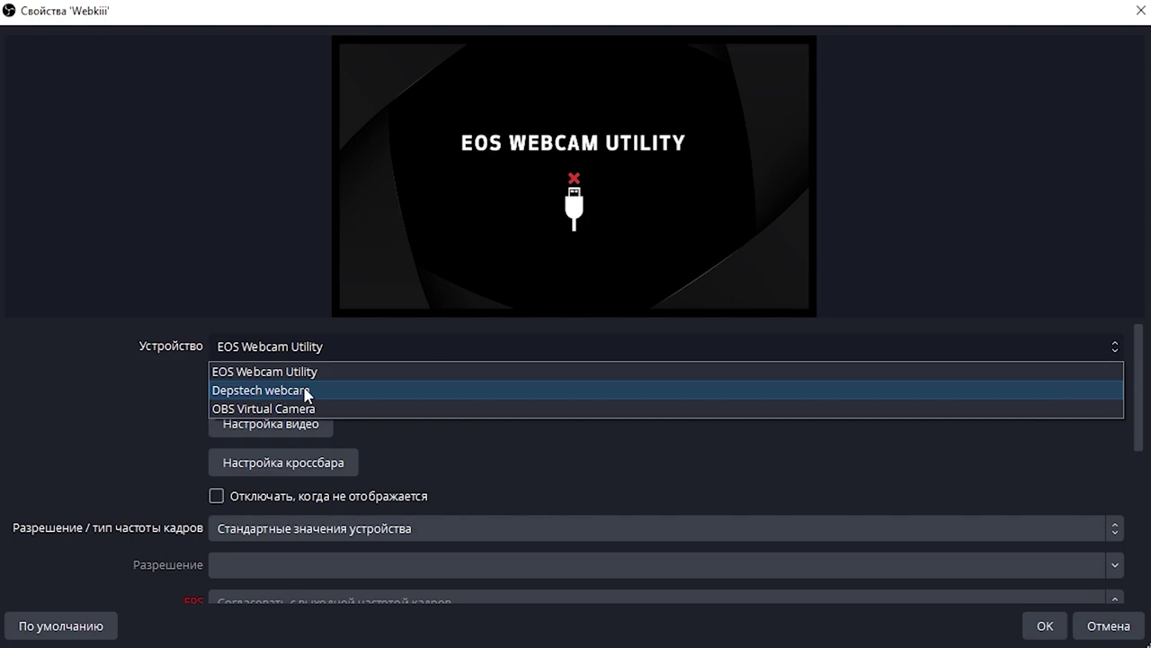
{"action": "left_click", "coordinate": [263, 391]}
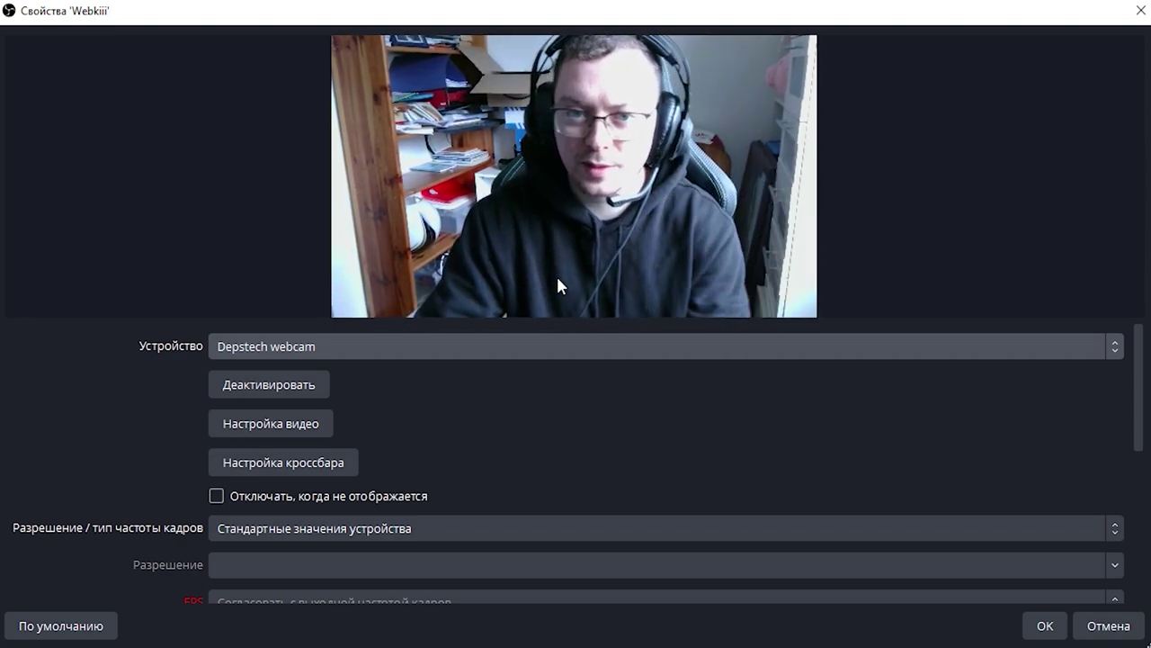
Set the webcam's zoom to 0 in the camera control section of its video configuration and accept it
{"action": "left_click", "coordinate": [289, 434]}
{"action": "left_click_drag", "start_coordinate": [140, 44], "coordinate": [684, 231]}
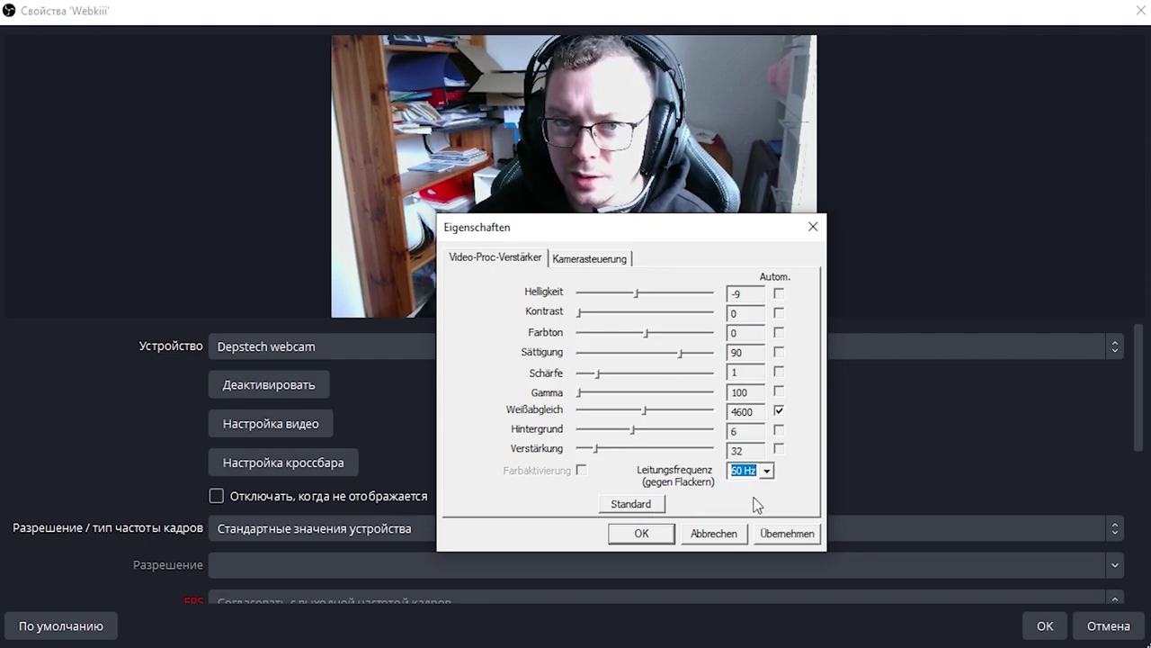
{"action": "left_click", "coordinate": [583, 260]}
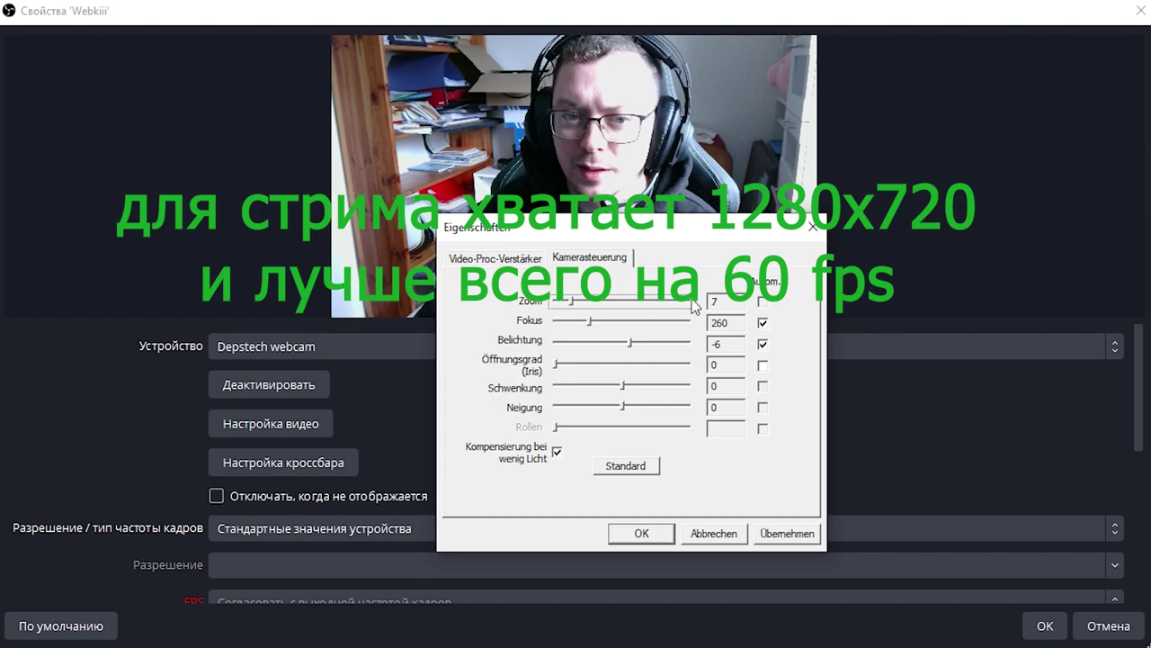
{"action": "left_click_drag", "start_coordinate": [563, 308], "coordinate": [576, 306]}
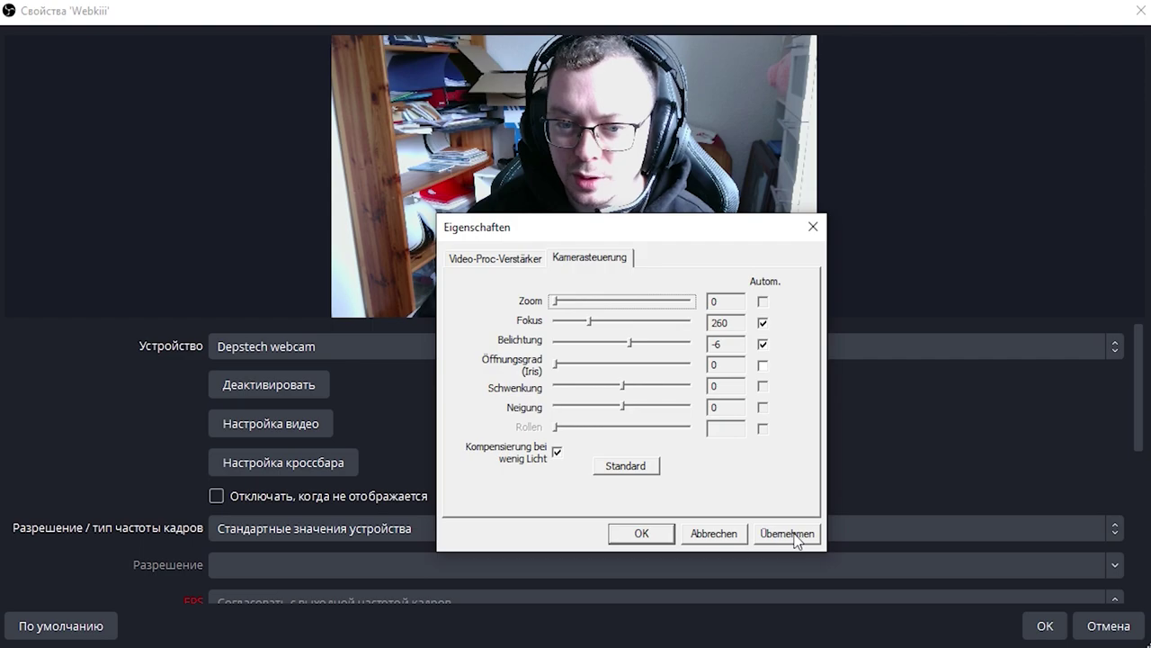
{"action": "left_click", "coordinate": [642, 535]}
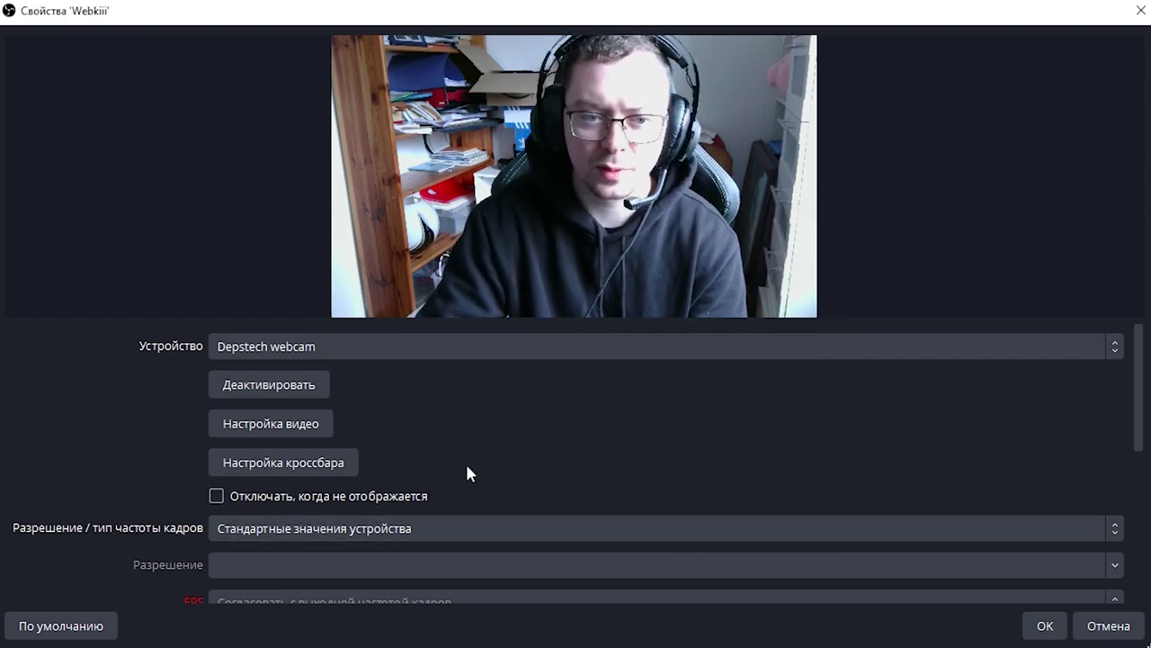
Switch the webcam's resolution and frame-rate type to Пользовательское (custom)
{"action": "scroll", "coordinate": [146, 465], "scroll_direction": "down", "scroll_amount": 2}
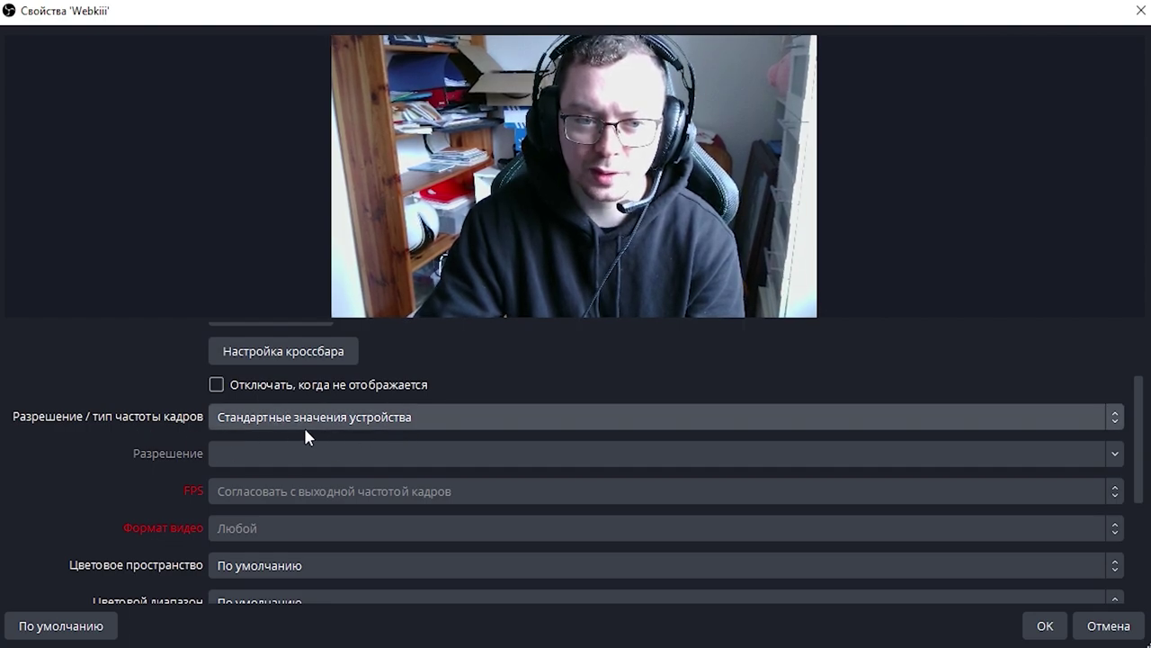
{"action": "left_click", "coordinate": [393, 427]}
{"action": "left_click", "coordinate": [392, 426]}
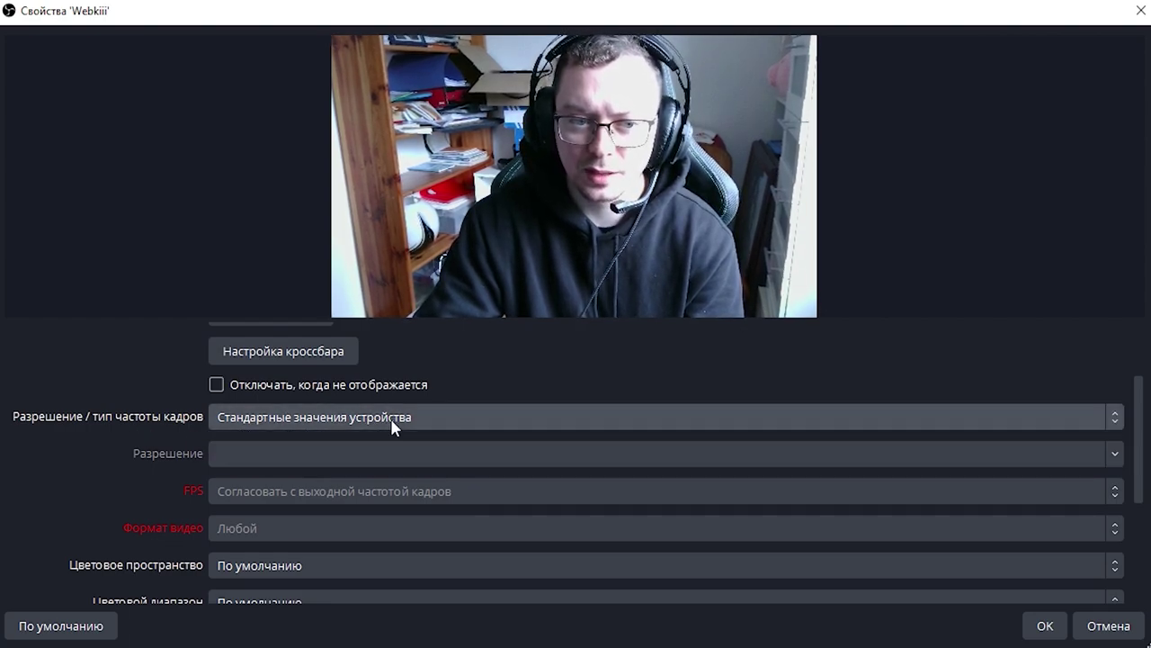
{"action": "left_click", "coordinate": [351, 419]}
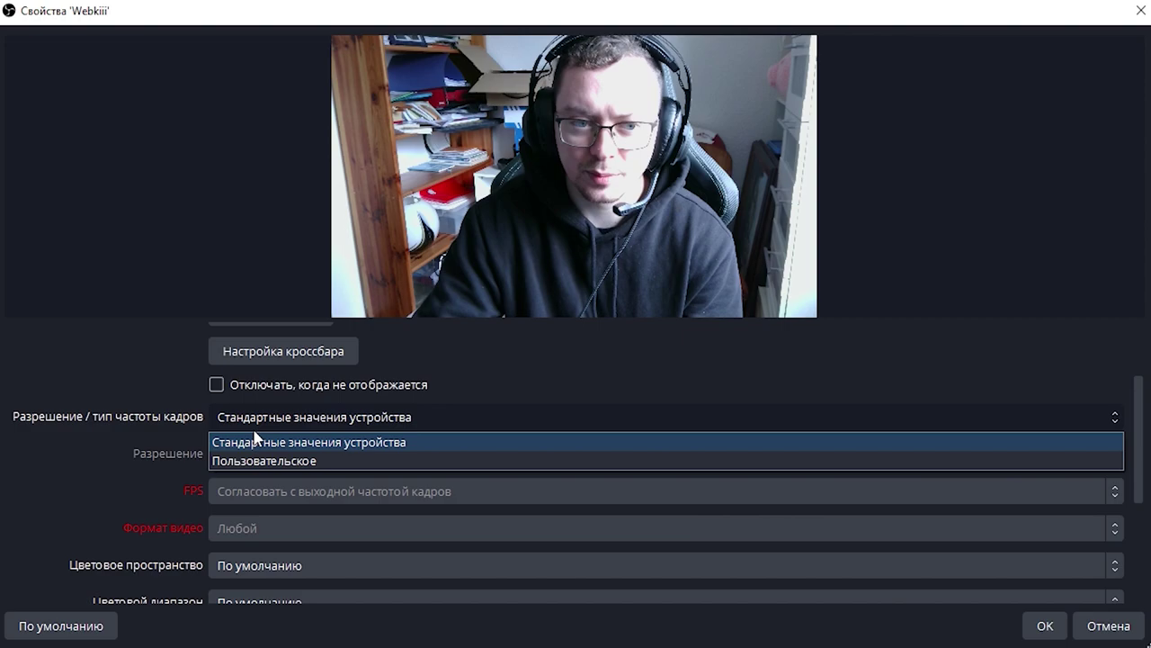
{"action": "left_click", "coordinate": [283, 458]}
Set the webcam's custom resolution to 3840x2160
{"action": "left_click", "coordinate": [303, 455]}
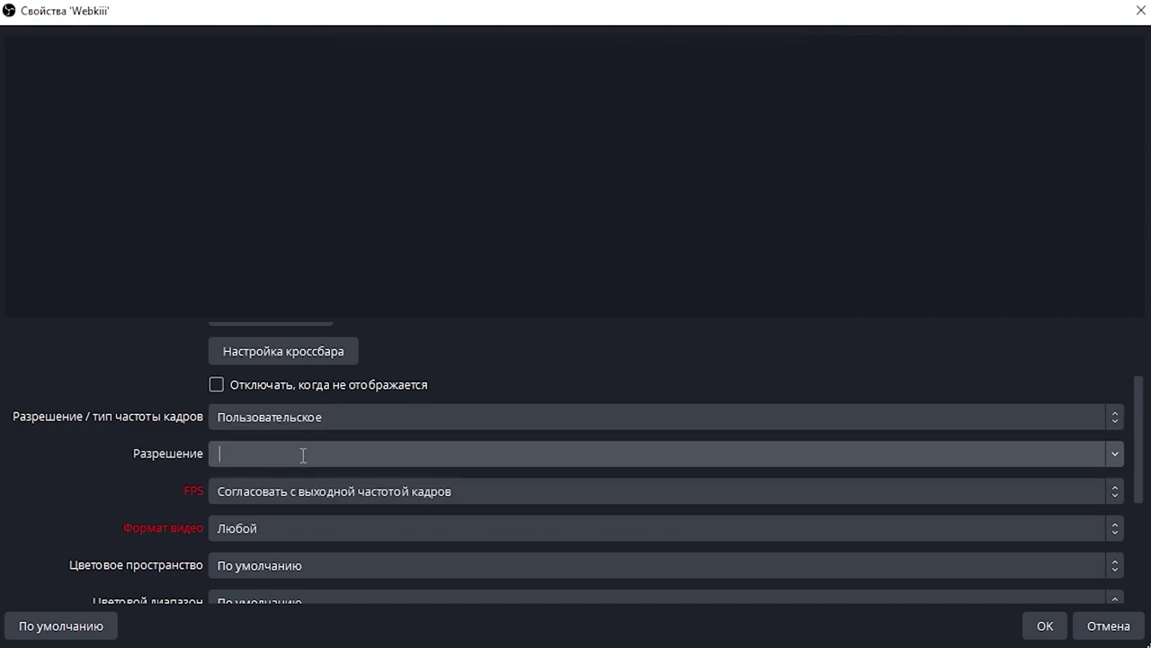
{"action": "type", "text": "3840x31048"}
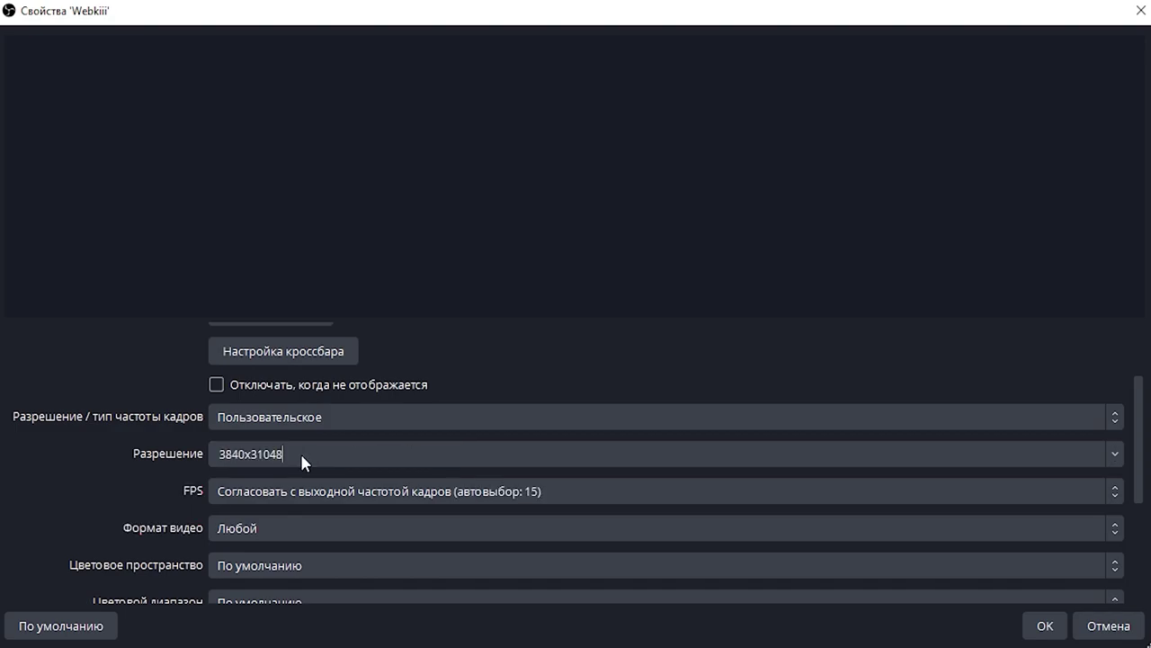
{"action": "key", "text": "BackSpace"}
{"action": "key", "text": "BackSpace"}
{"action": "key", "text": "BackSpace"}
{"action": "key", "text": "BackSpace"}
{"action": "key", "text": "BackSpace"}
{"action": "type", "text": "2160"}
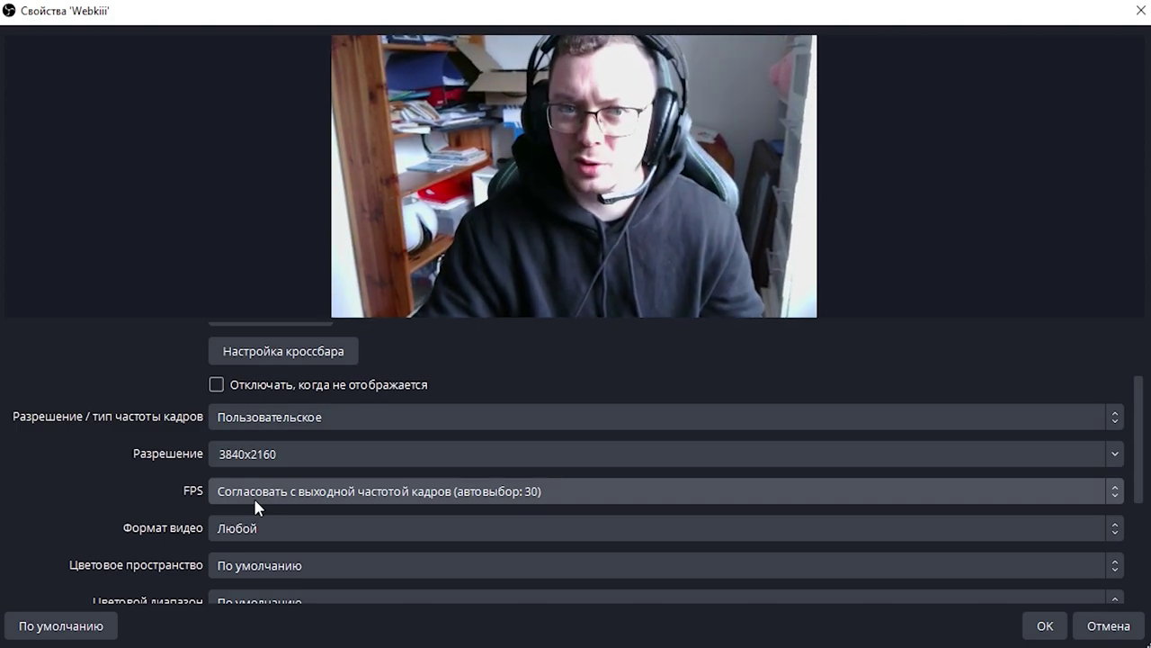
Set the webcam's FPS to 30, keep the video format at Любой, and accept the source properties
{"action": "left_click", "coordinate": [270, 491]}
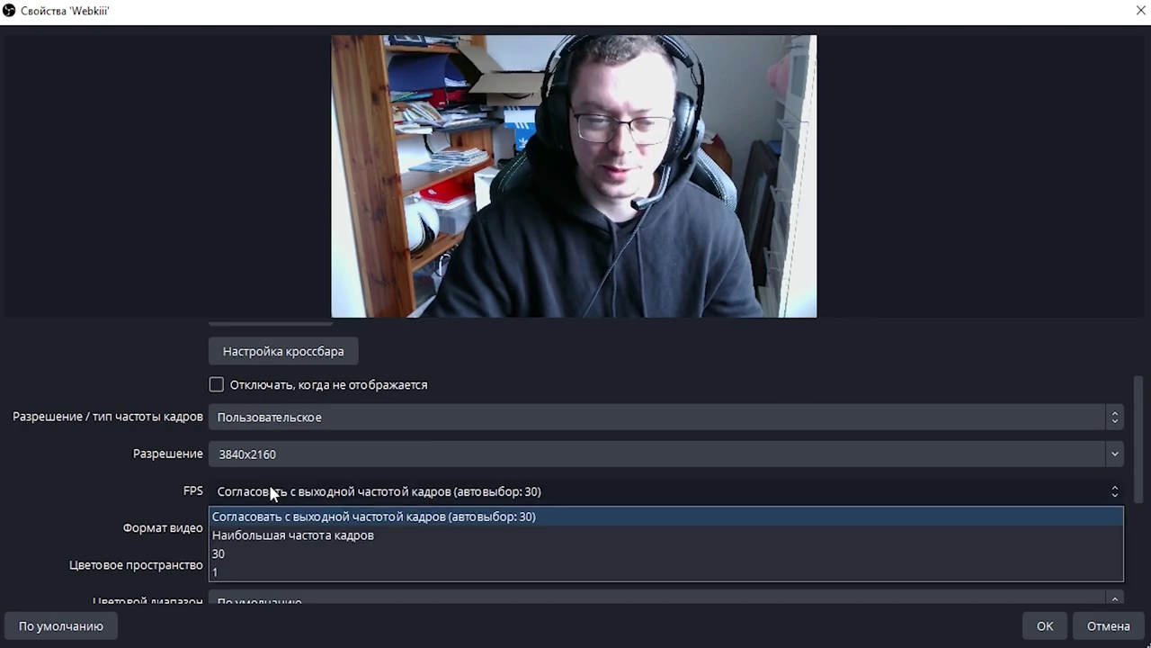
{"action": "left_click", "coordinate": [311, 551]}
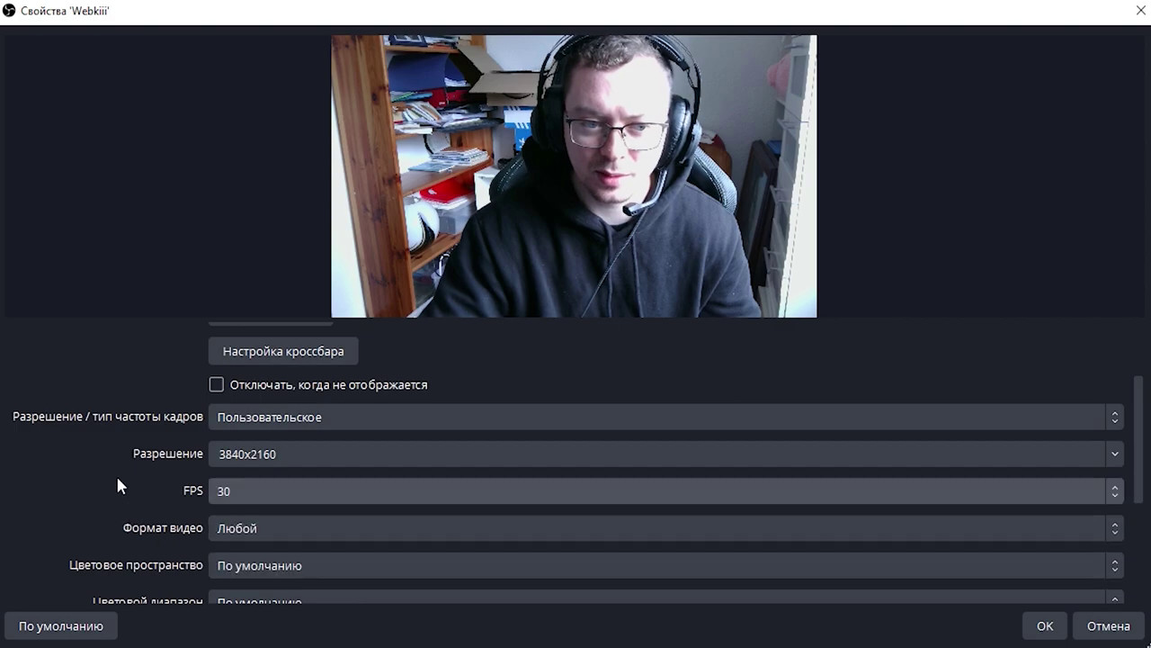
{"action": "scroll", "coordinate": [135, 486], "scroll_direction": "down", "scroll_amount": 2}
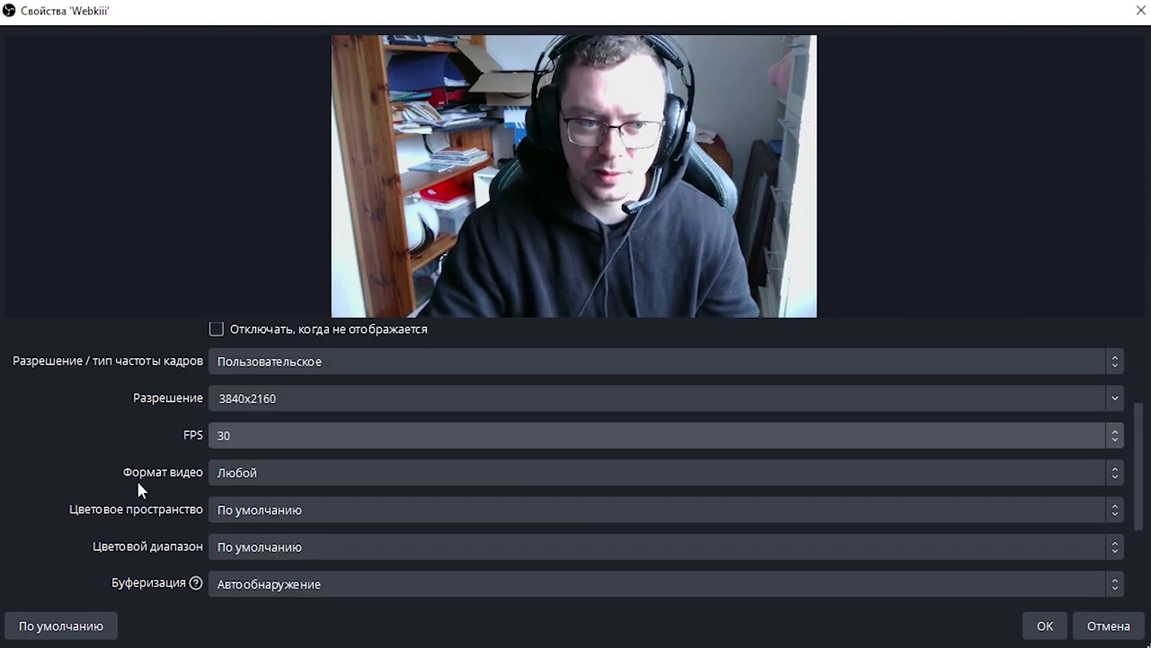
{"action": "left_click", "coordinate": [251, 419]}
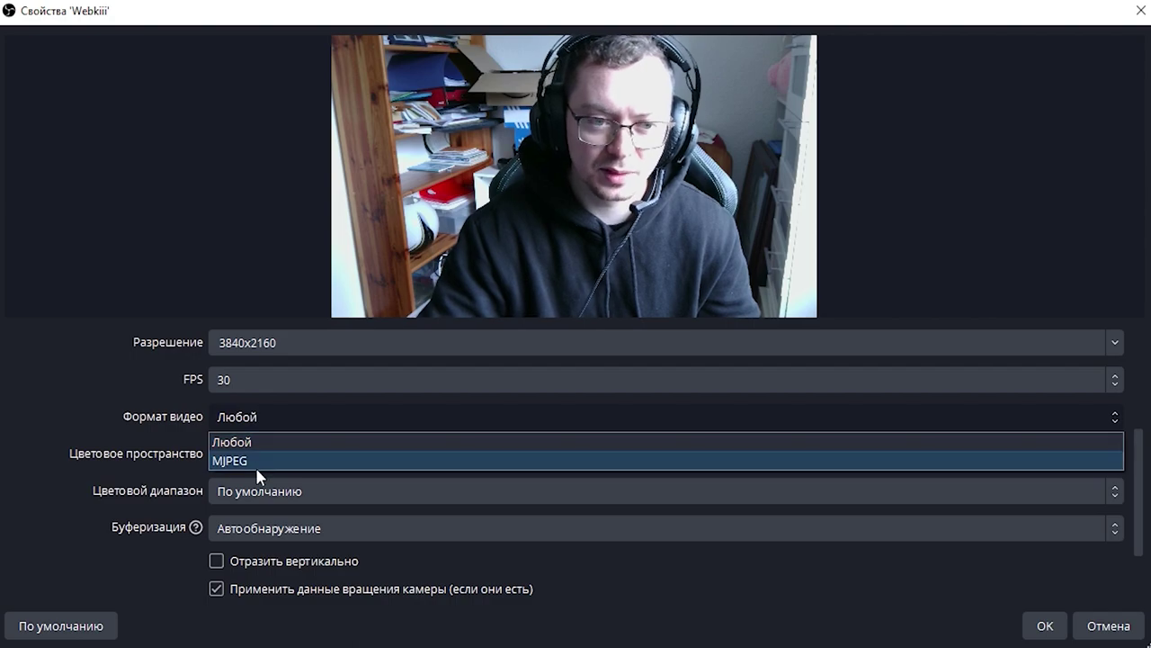
{"action": "left_click", "coordinate": [267, 414]}
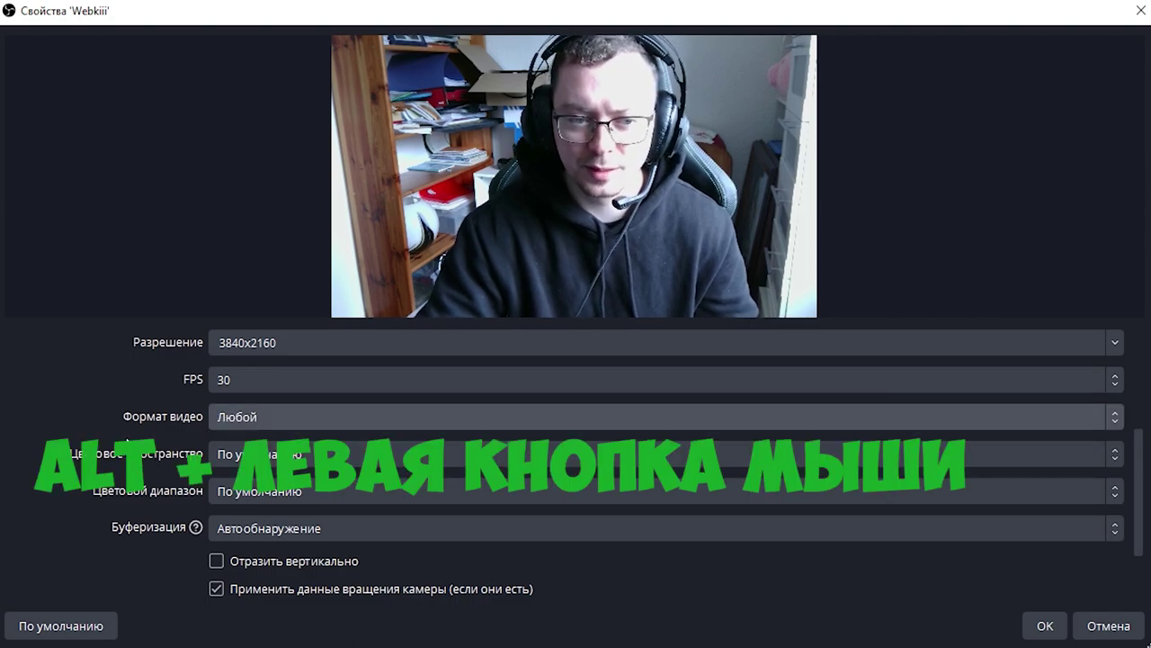
{"action": "scroll", "coordinate": [150, 480], "scroll_direction": "down", "scroll_amount": 2}
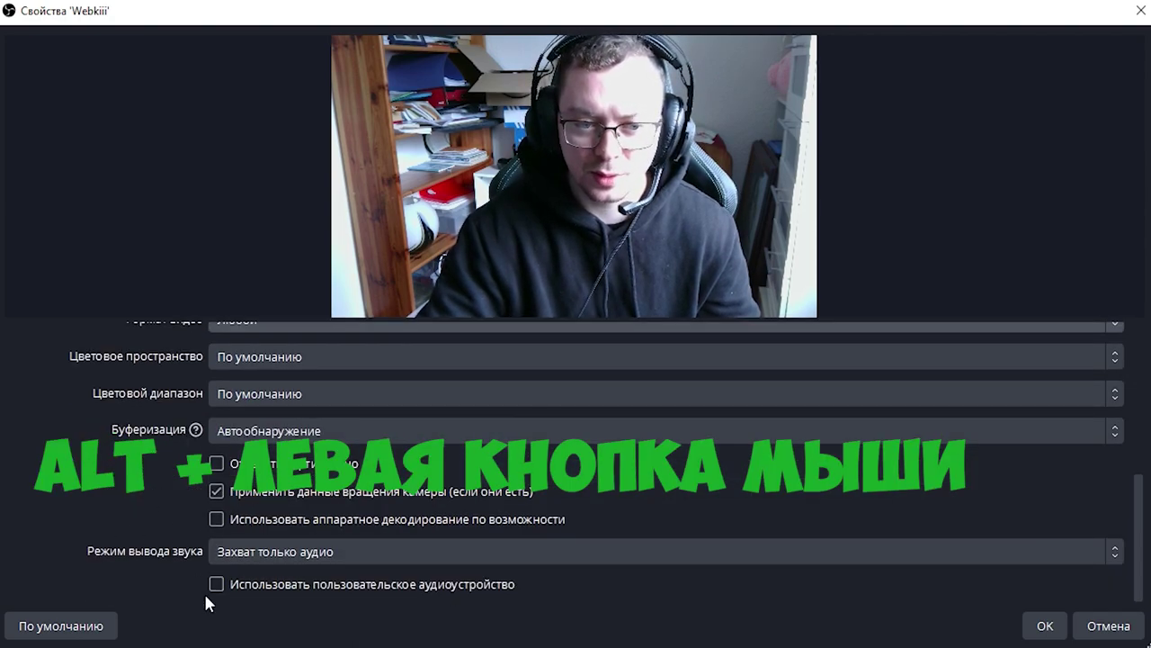
{"action": "left_click", "coordinate": [1045, 625]}
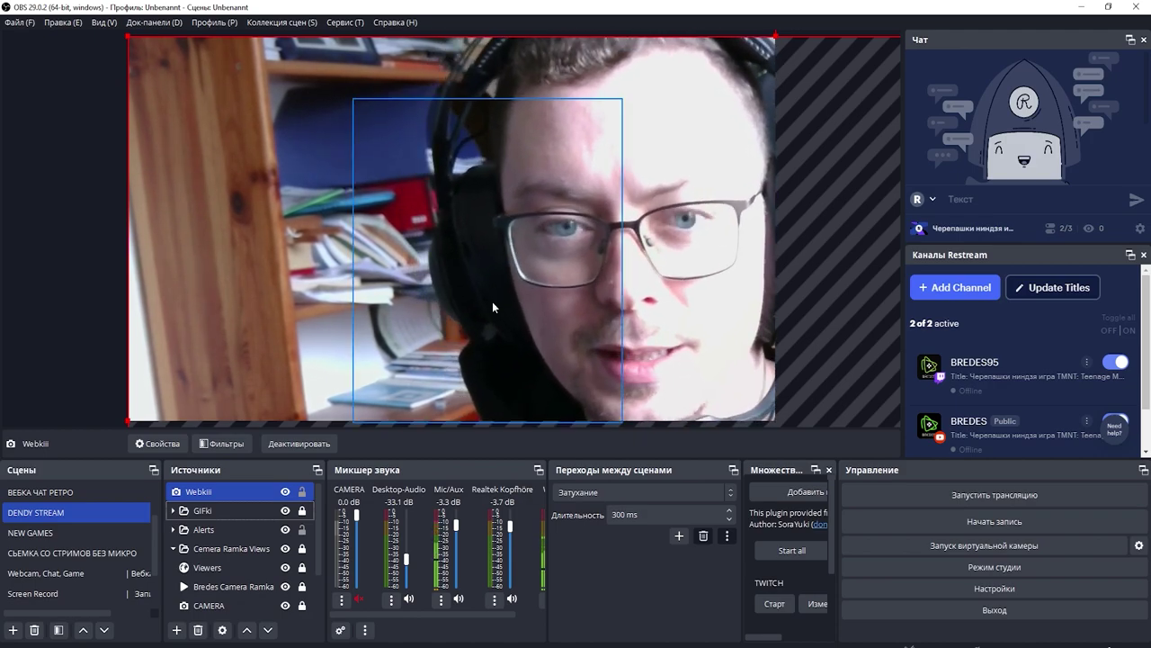
Stretch the Webkiii source to fill the whole canvas and crop the webcam picture's left and right sides
{"action": "right_click", "coordinate": [250, 229]}
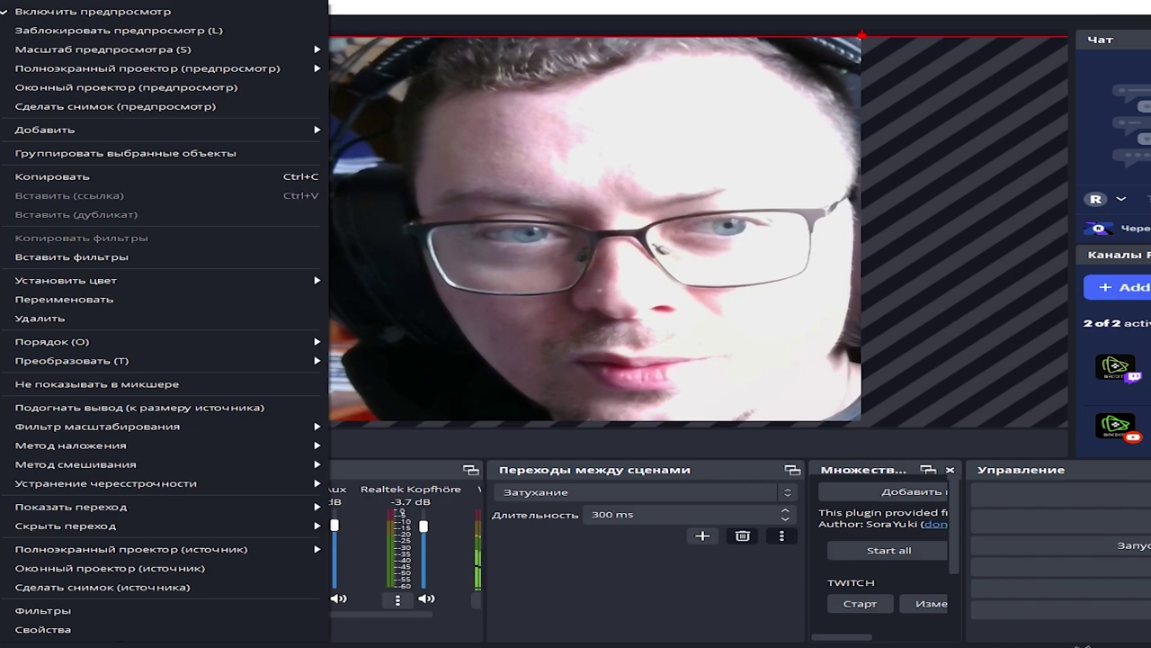
{"action": "mouse_move", "coordinate": [61, 363]}
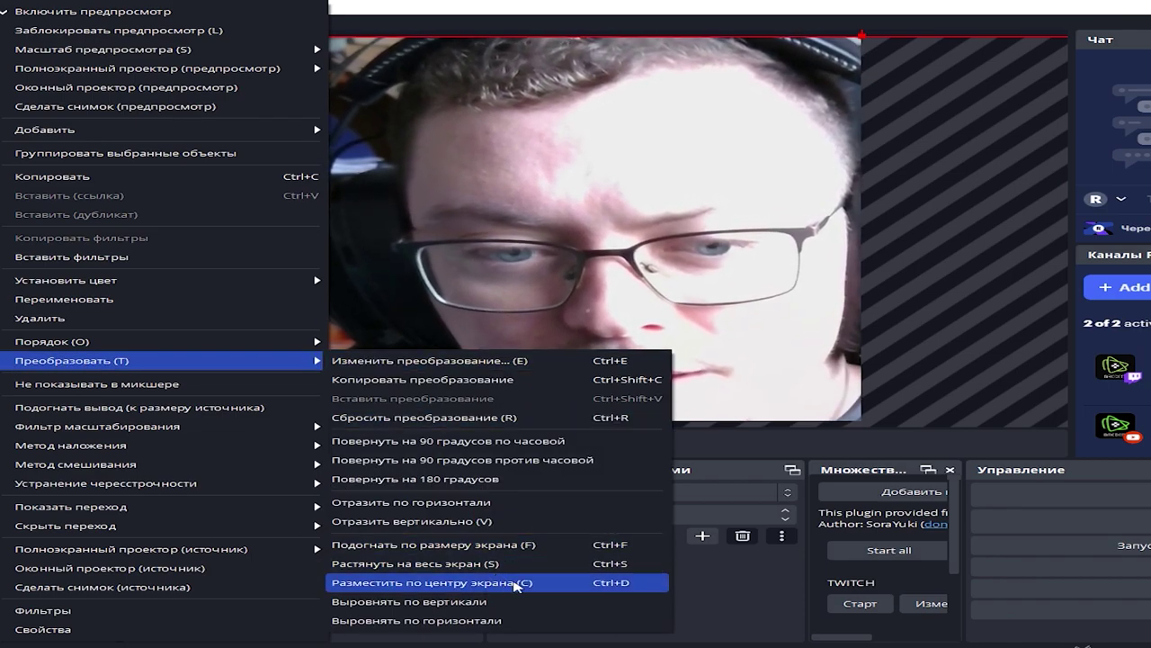
{"action": "left_click", "coordinate": [492, 567]}
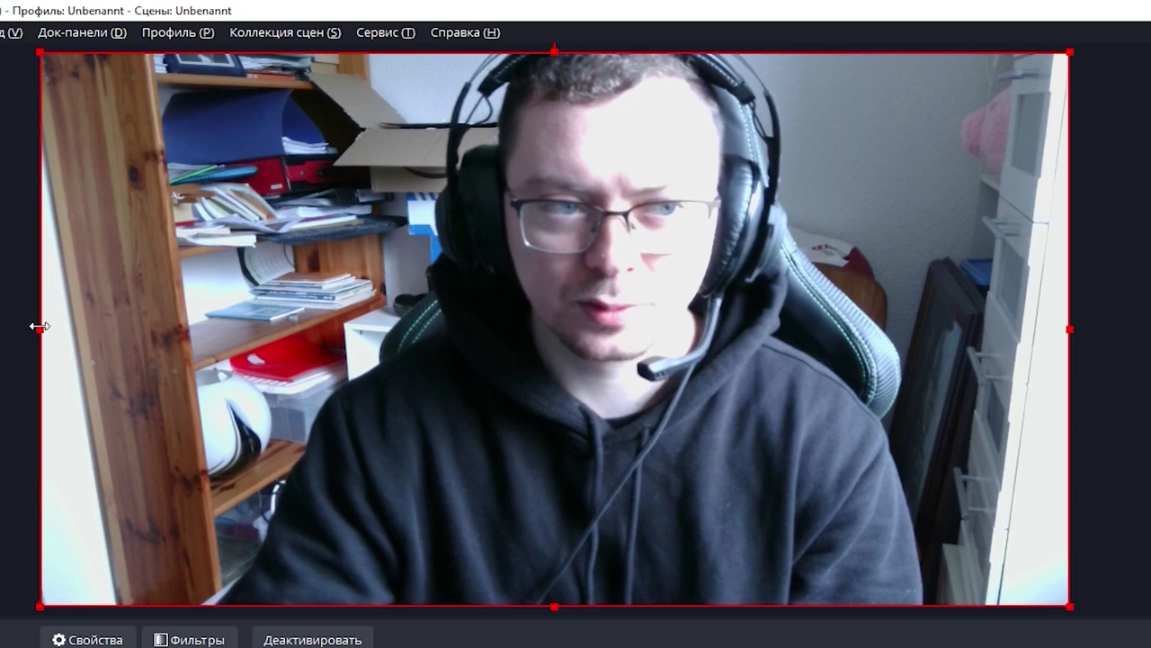
{"action": "left_click_drag", "start_coordinate": [39, 327], "coordinate": [558, 329]}
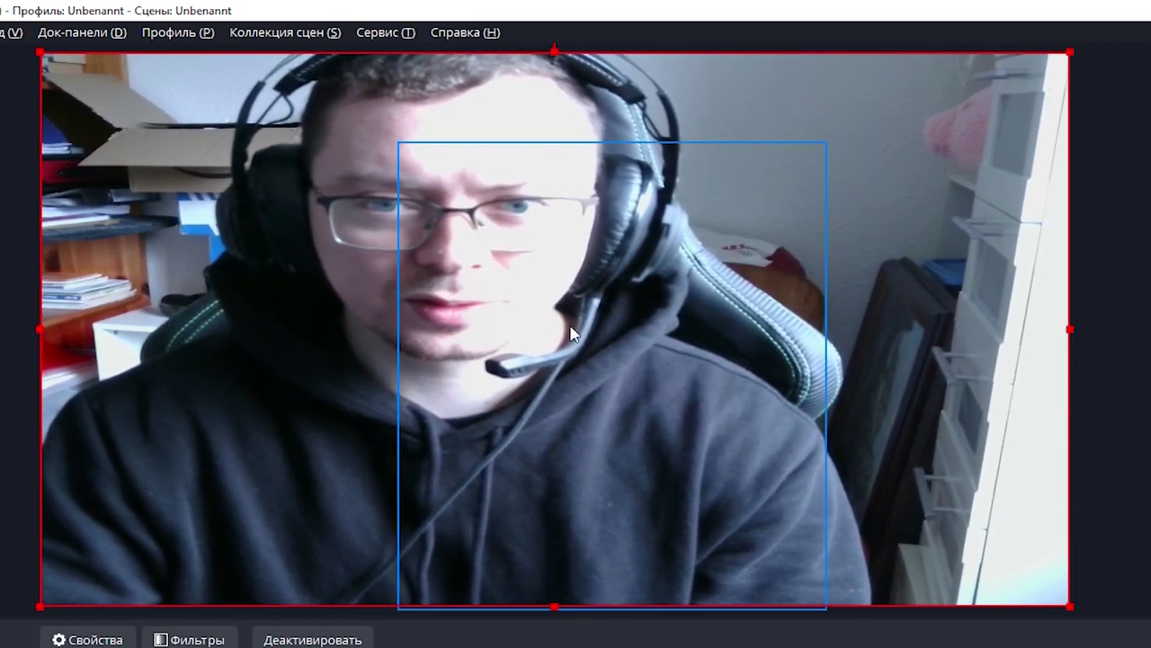
{"action": "left_click_drag", "start_coordinate": [1075, 328], "coordinate": [759, 353]}
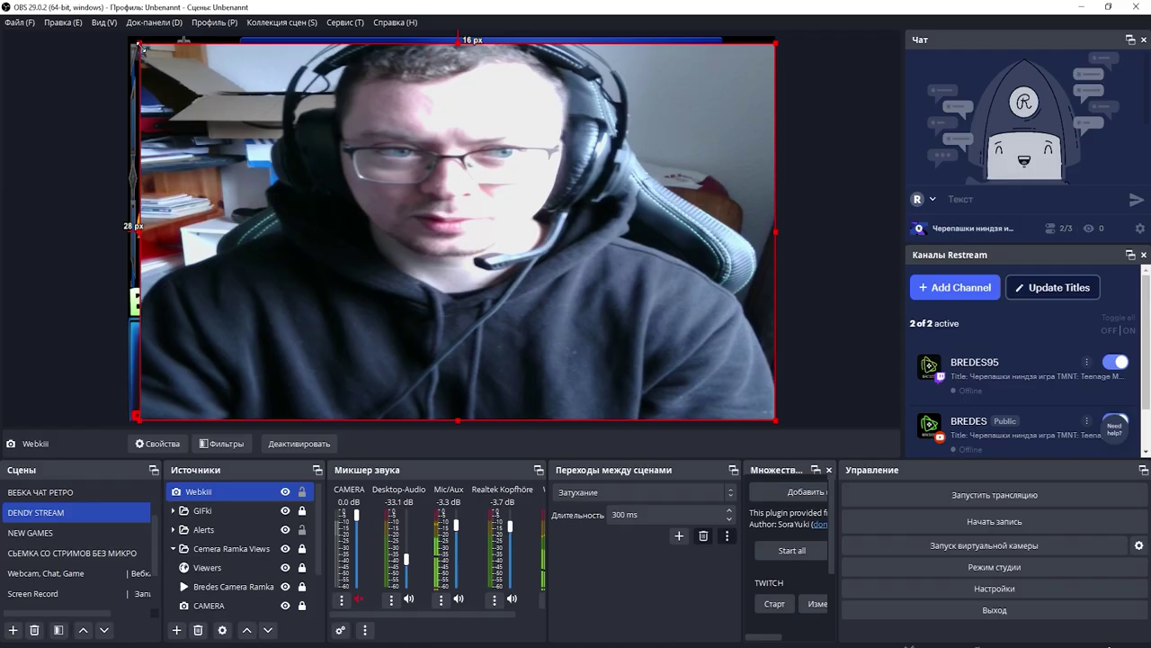
Scale the Webkiii source down to the width of the camera frame below the BREDES logo, about 8 px from the canvas's left edge
{"action": "left_click_drag", "start_coordinate": [161, 51], "coordinate": [841, 443]}
{"action": "left_click_drag", "start_coordinate": [661, 314], "coordinate": [647, 345]}
{"action": "left_click_drag", "start_coordinate": [633, 371], "coordinate": [207, 357]}
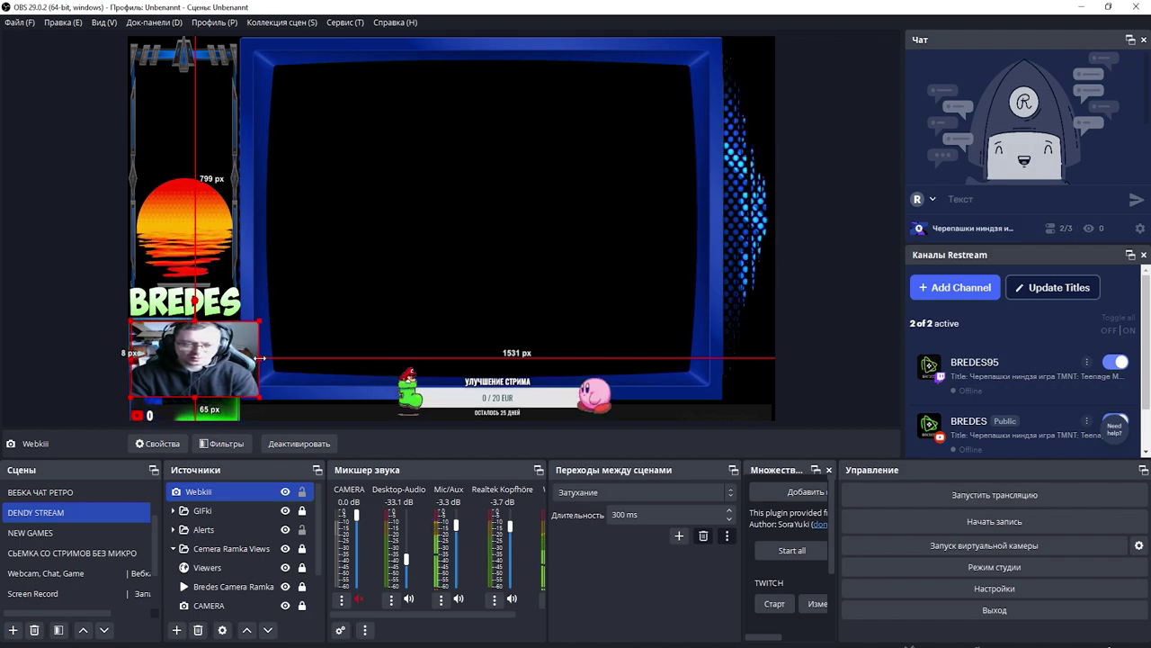
{"action": "left_click_drag", "start_coordinate": [259, 358], "coordinate": [238, 366]}
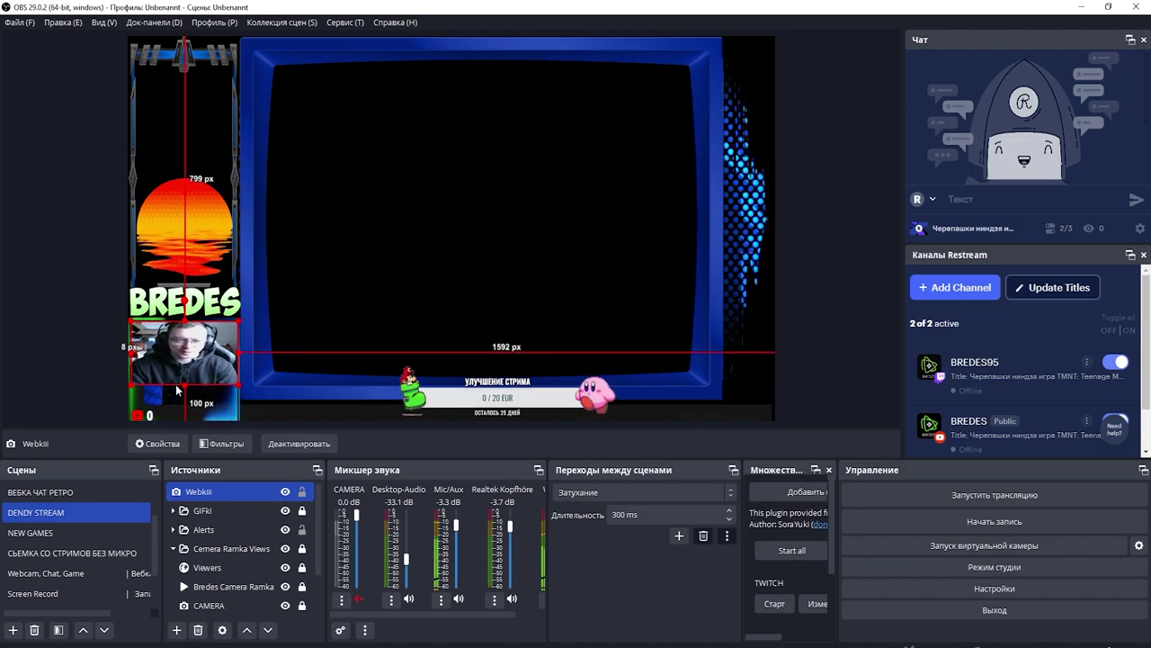
Extend the Webkiii picture down to the canvas's bottom edge and its upper-left corner to about 2 px from the left edge
{"action": "left_click_drag", "start_coordinate": [184, 384], "coordinate": [180, 421]}
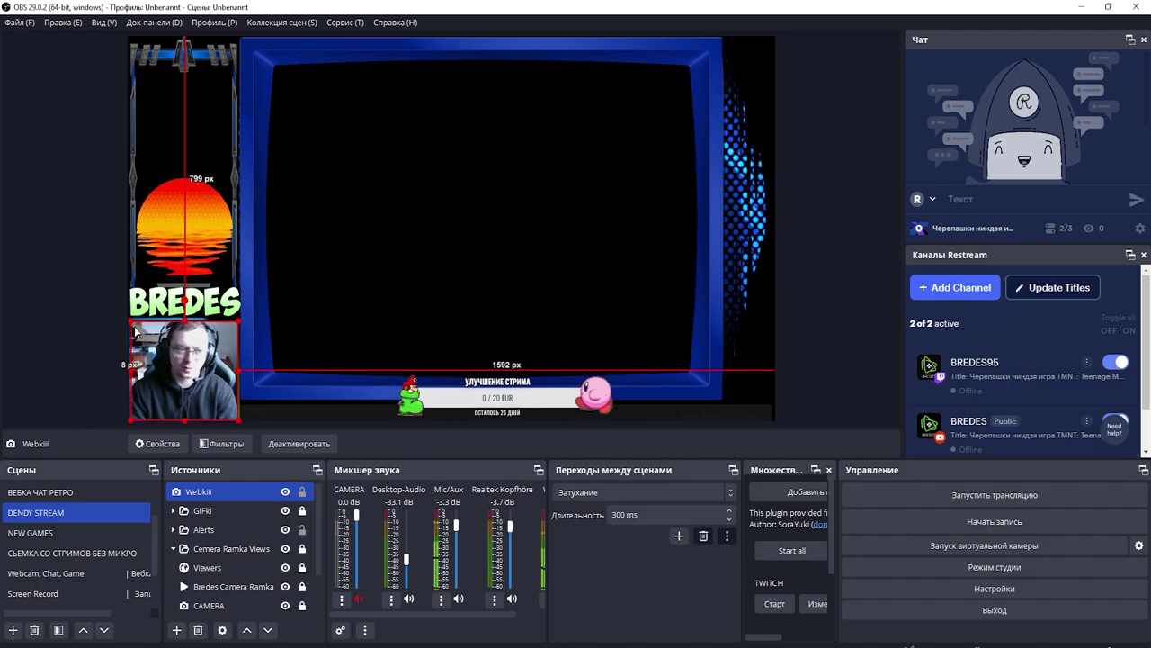
{"action": "left_click_drag", "start_coordinate": [131, 320], "coordinate": [127, 317]}
{"action": "left_click", "coordinate": [121, 367]}
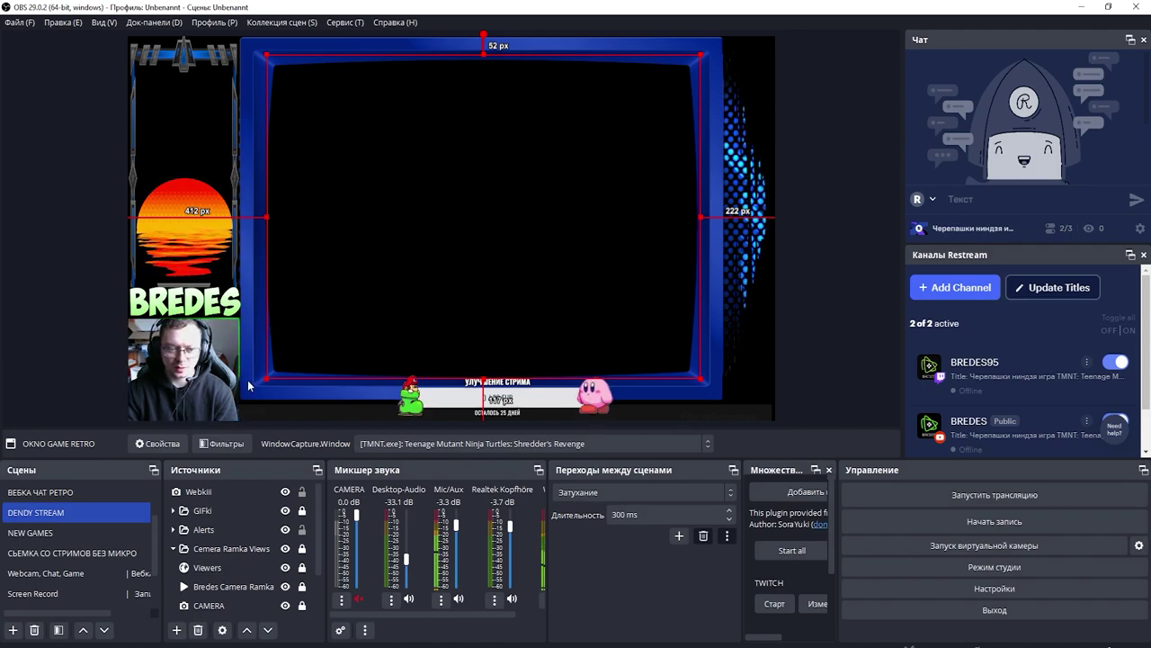
{"action": "left_click", "coordinate": [232, 510]}
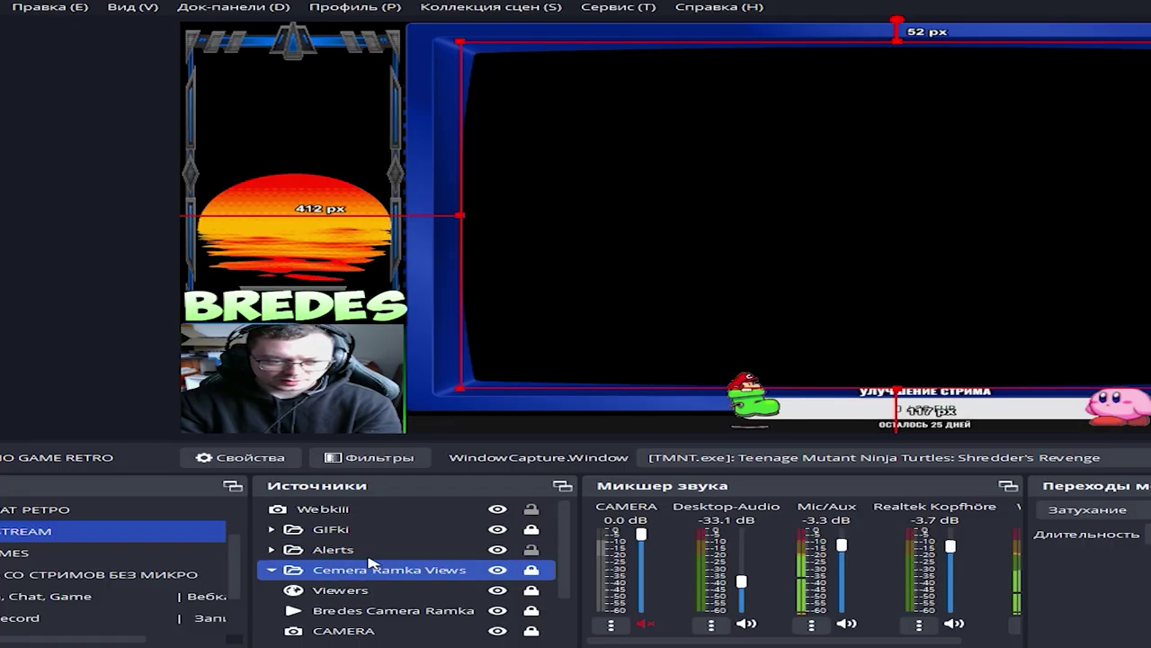
{"action": "left_click", "coordinate": [321, 534]}
{"action": "left_click", "coordinate": [331, 570]}
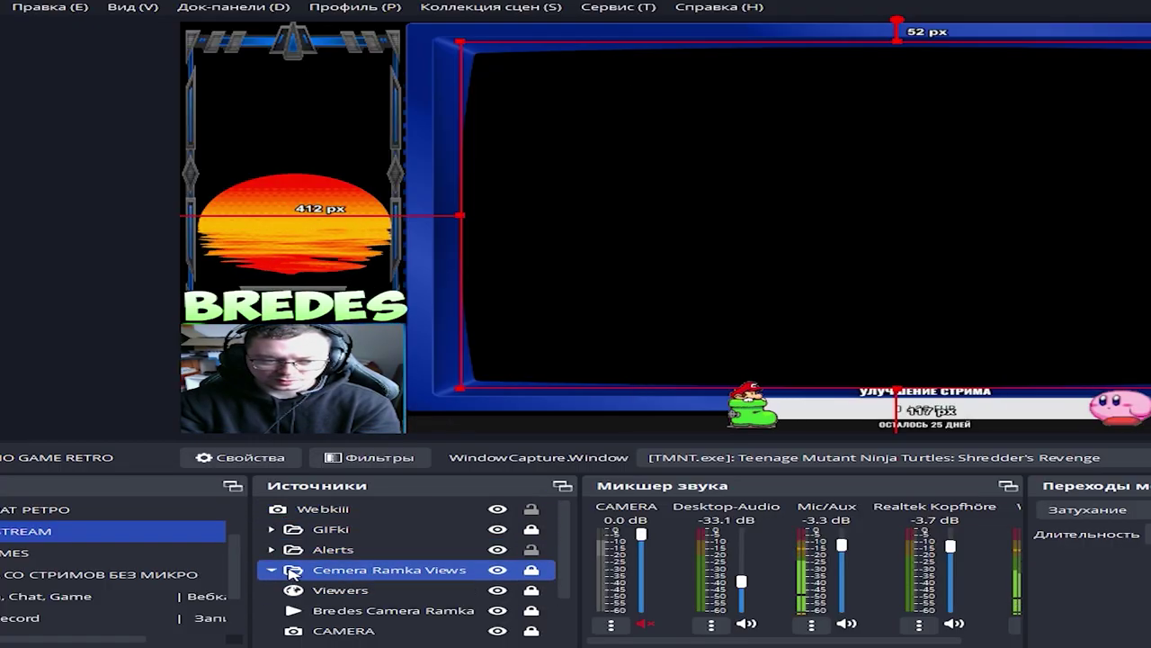
{"action": "left_click", "coordinate": [359, 594]}
{"action": "left_click", "coordinate": [381, 631]}
{"action": "left_click", "coordinate": [385, 610]}
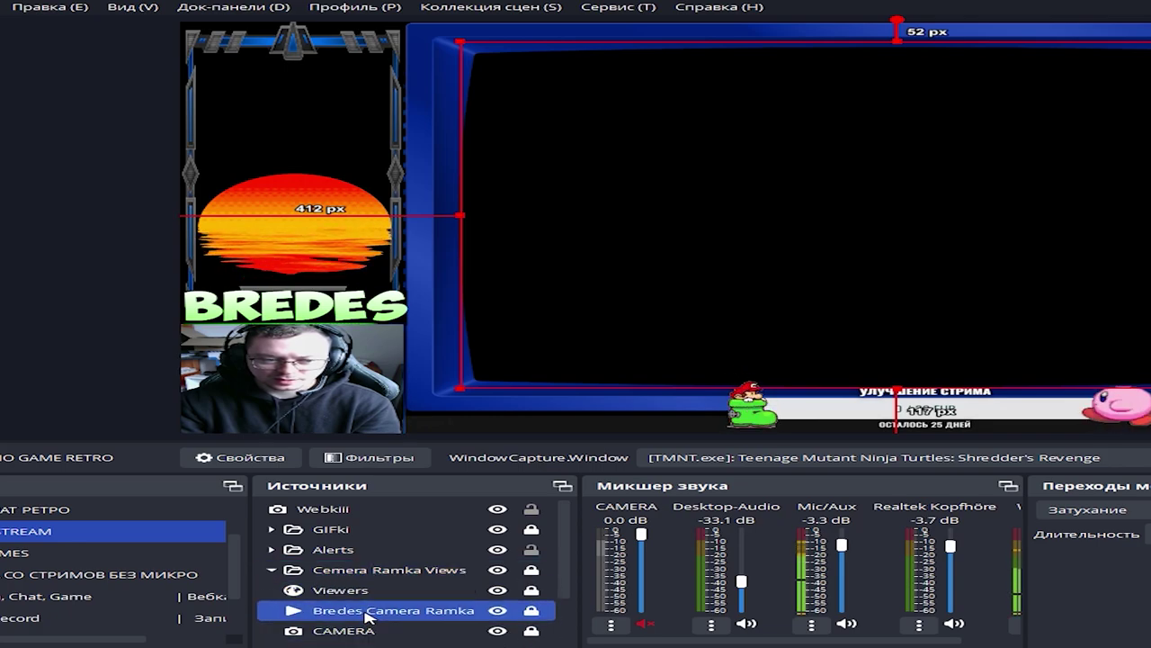
{"action": "left_click", "coordinate": [319, 531]}
Move the Webkiii source into the Cemera Ramka Views group, directly below Bredes Camera Ramka, and lock it
{"action": "left_click", "coordinate": [324, 511]}
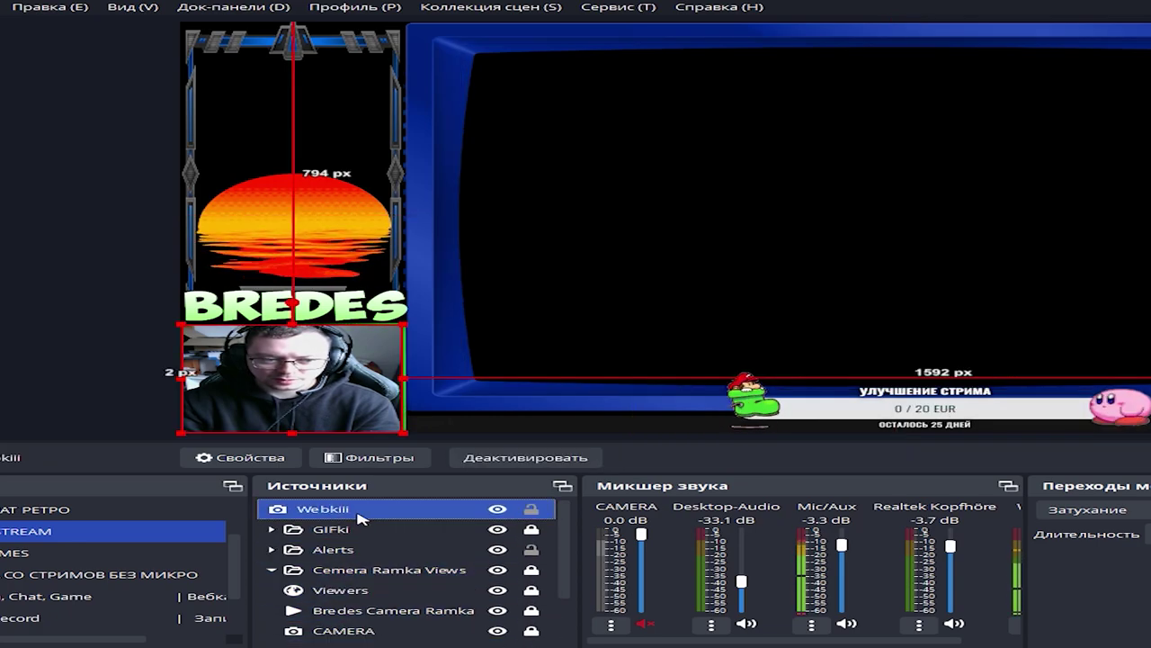
{"action": "left_click_drag", "start_coordinate": [345, 513], "coordinate": [363, 627]}
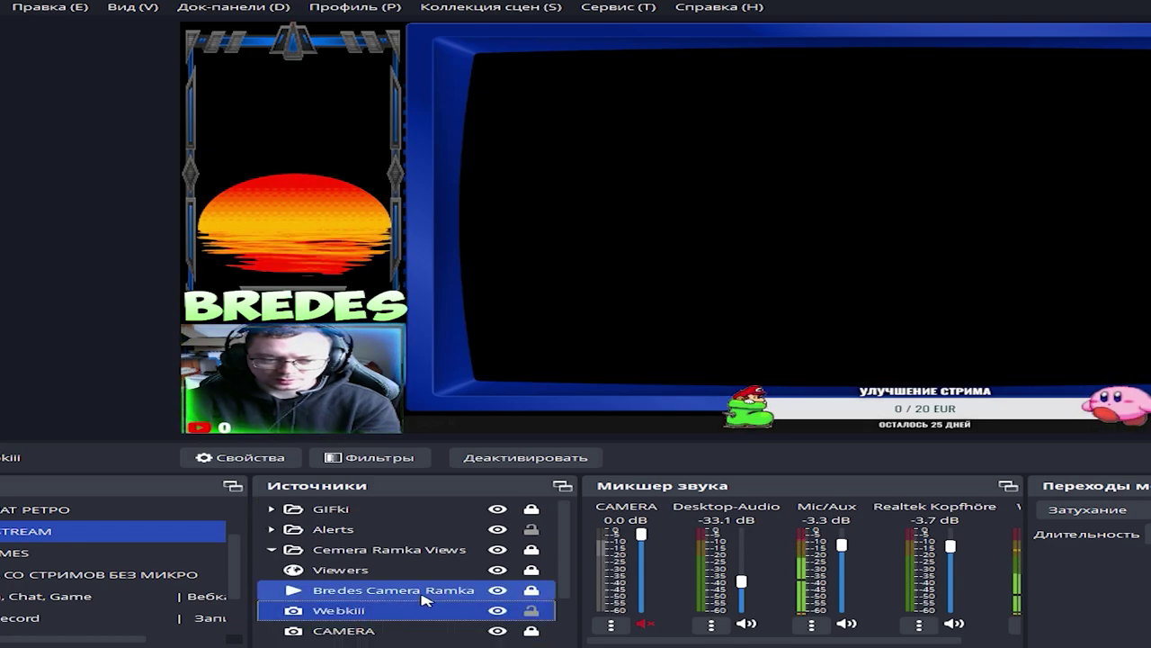
{"action": "left_click", "coordinate": [415, 594]}
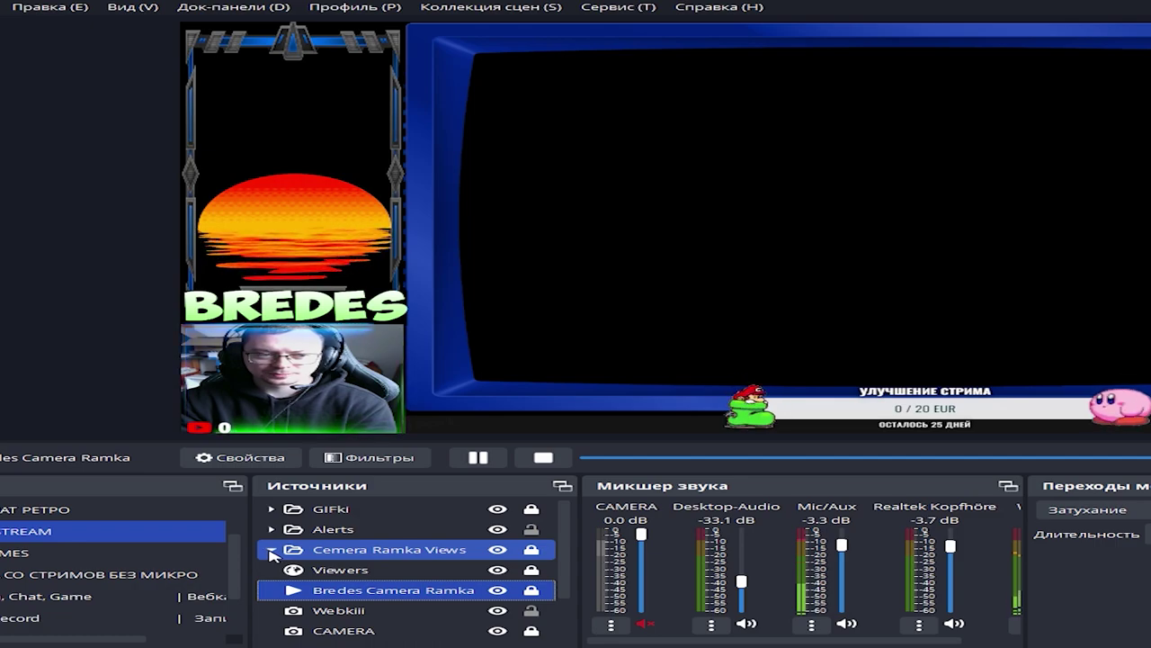
{"action": "left_click", "coordinate": [531, 612]}
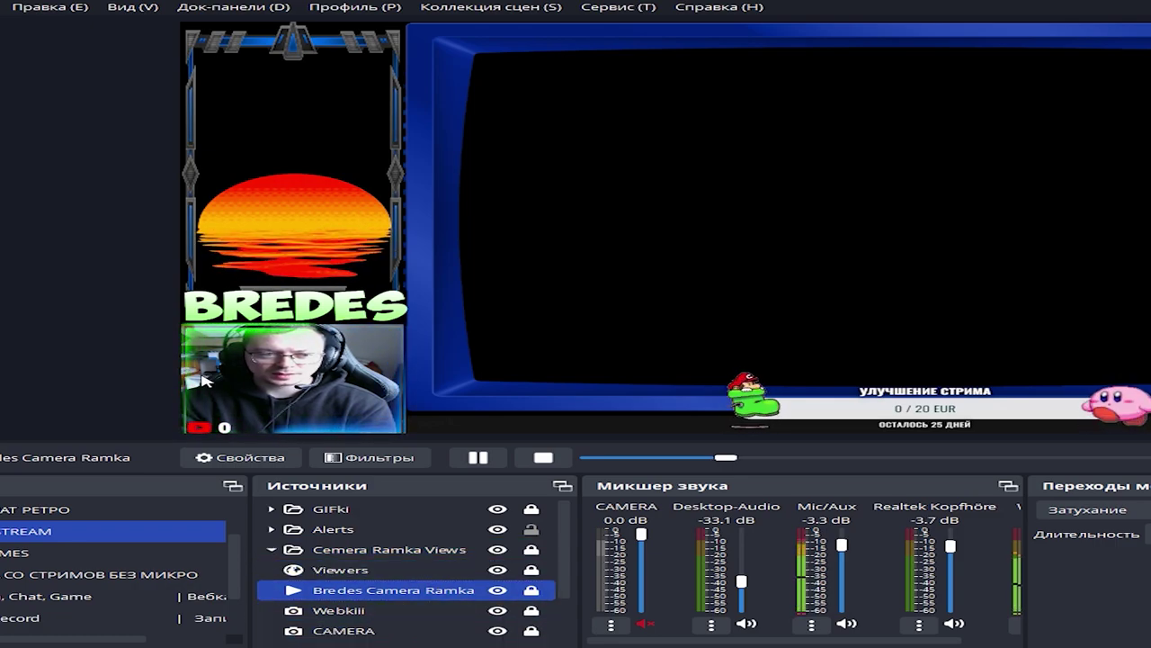